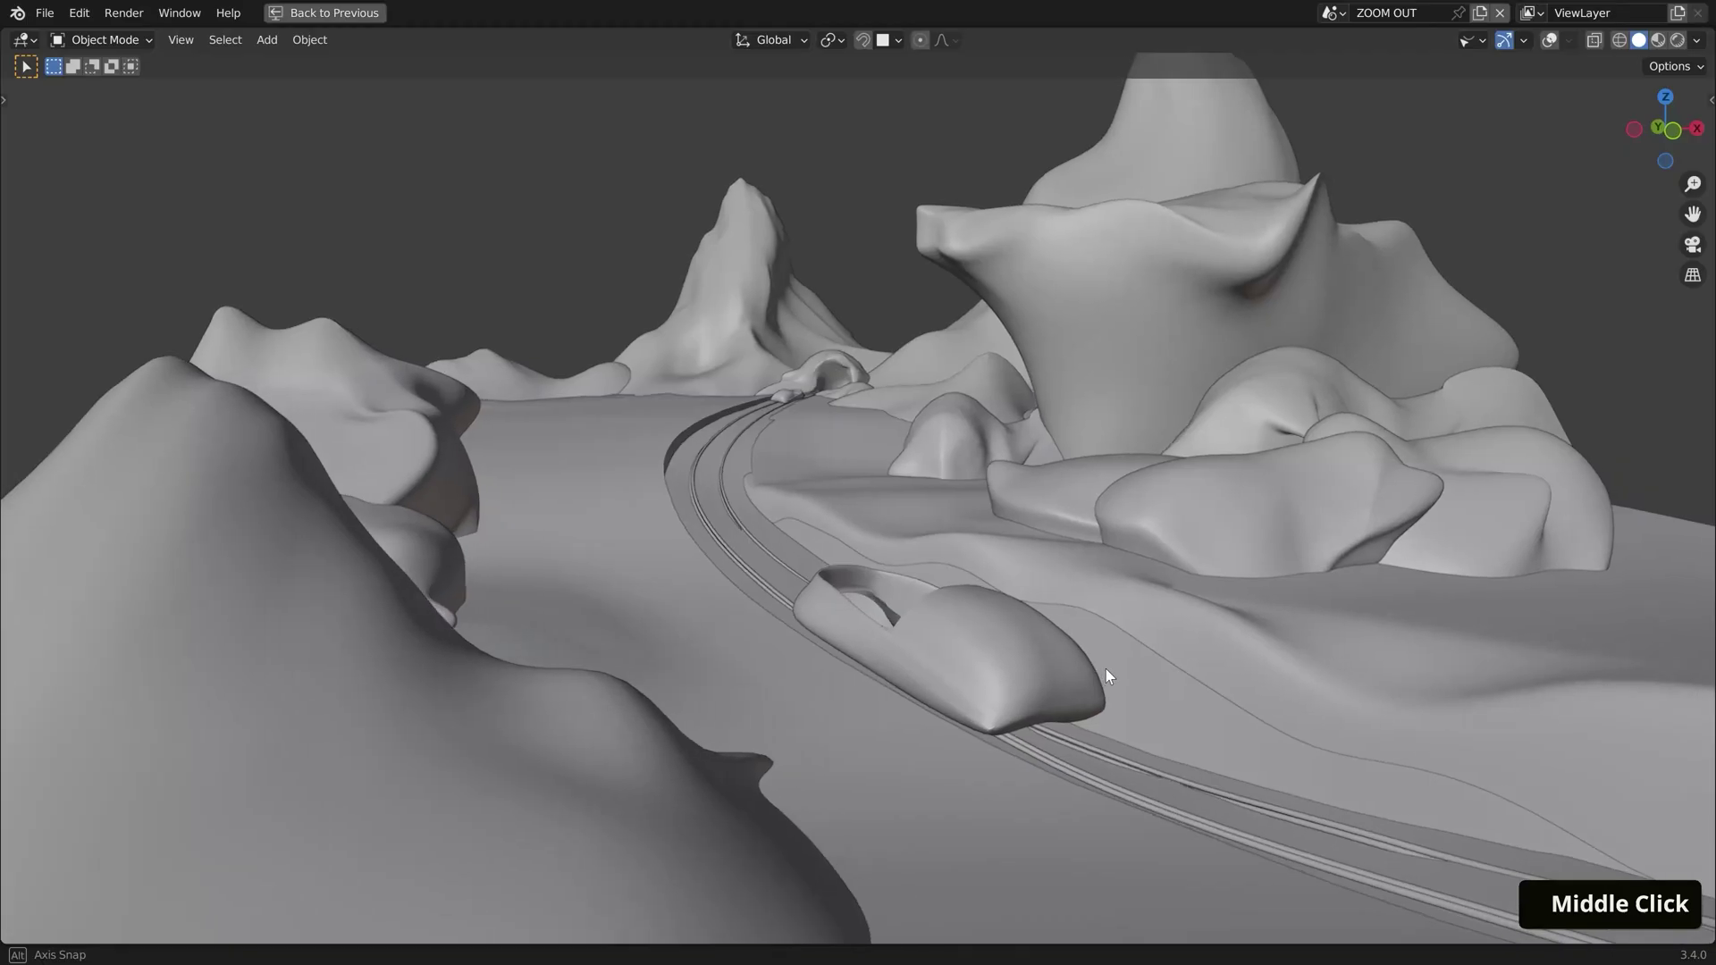
Switch the finished bobsled scene to rendered shading and inspect it from slightly different angles.
middle_drag(1107, 669, 1065, 667)
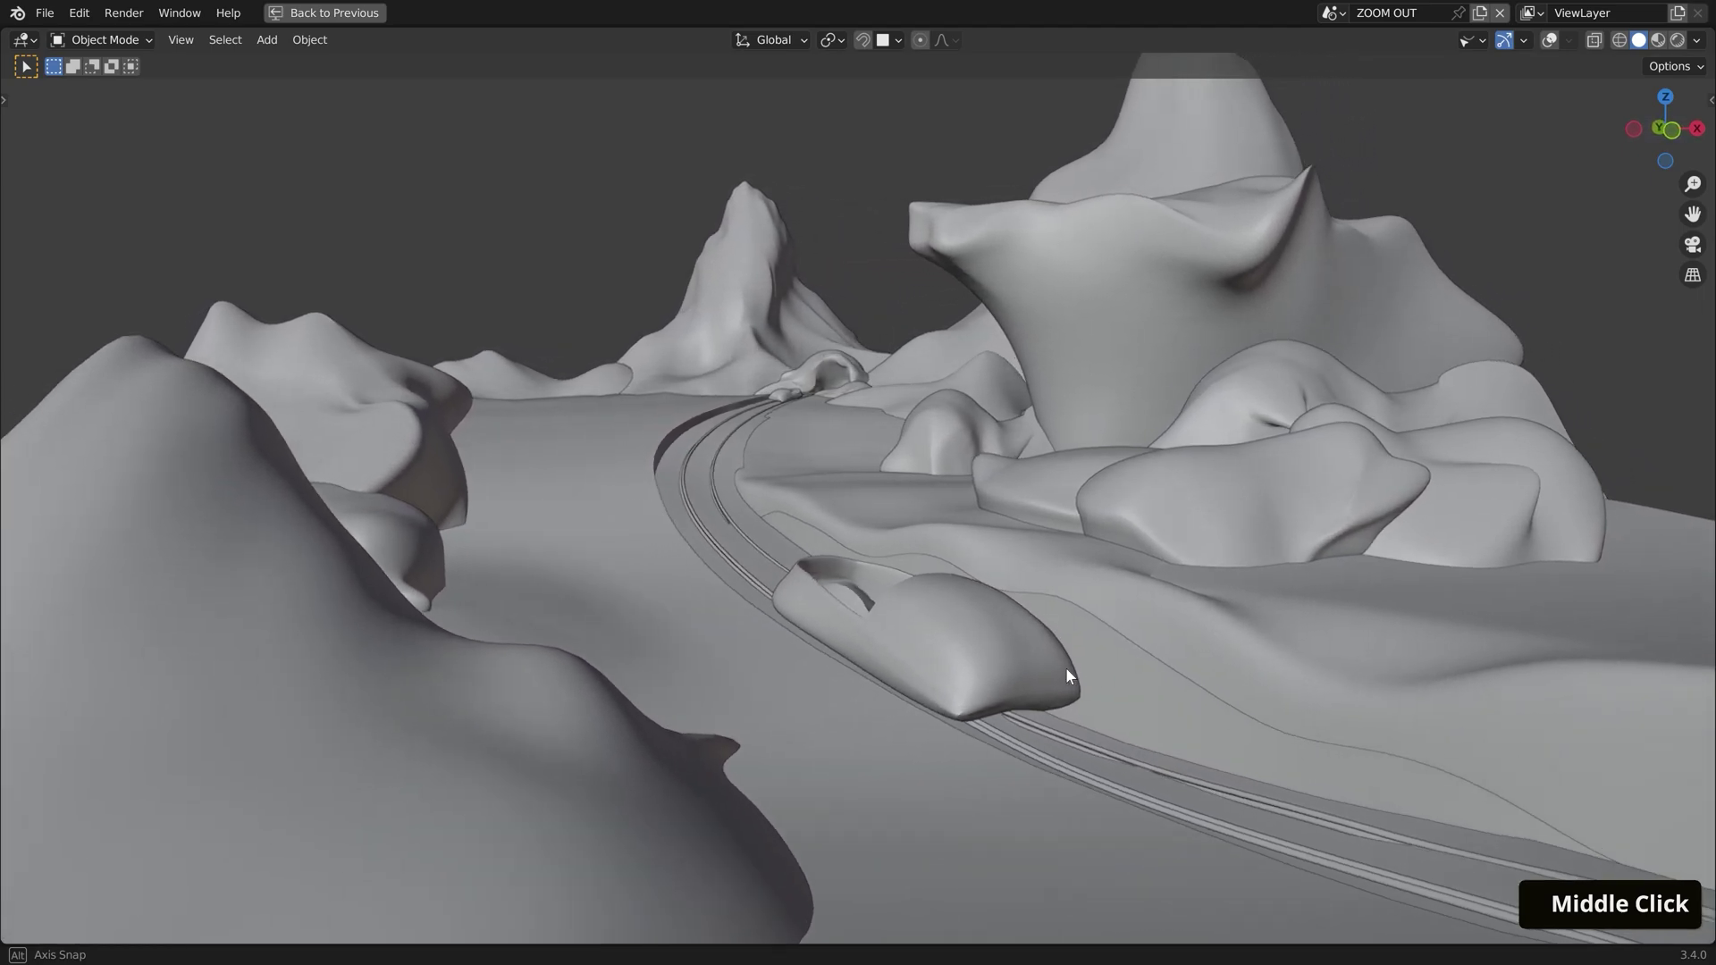
click(1678, 40)
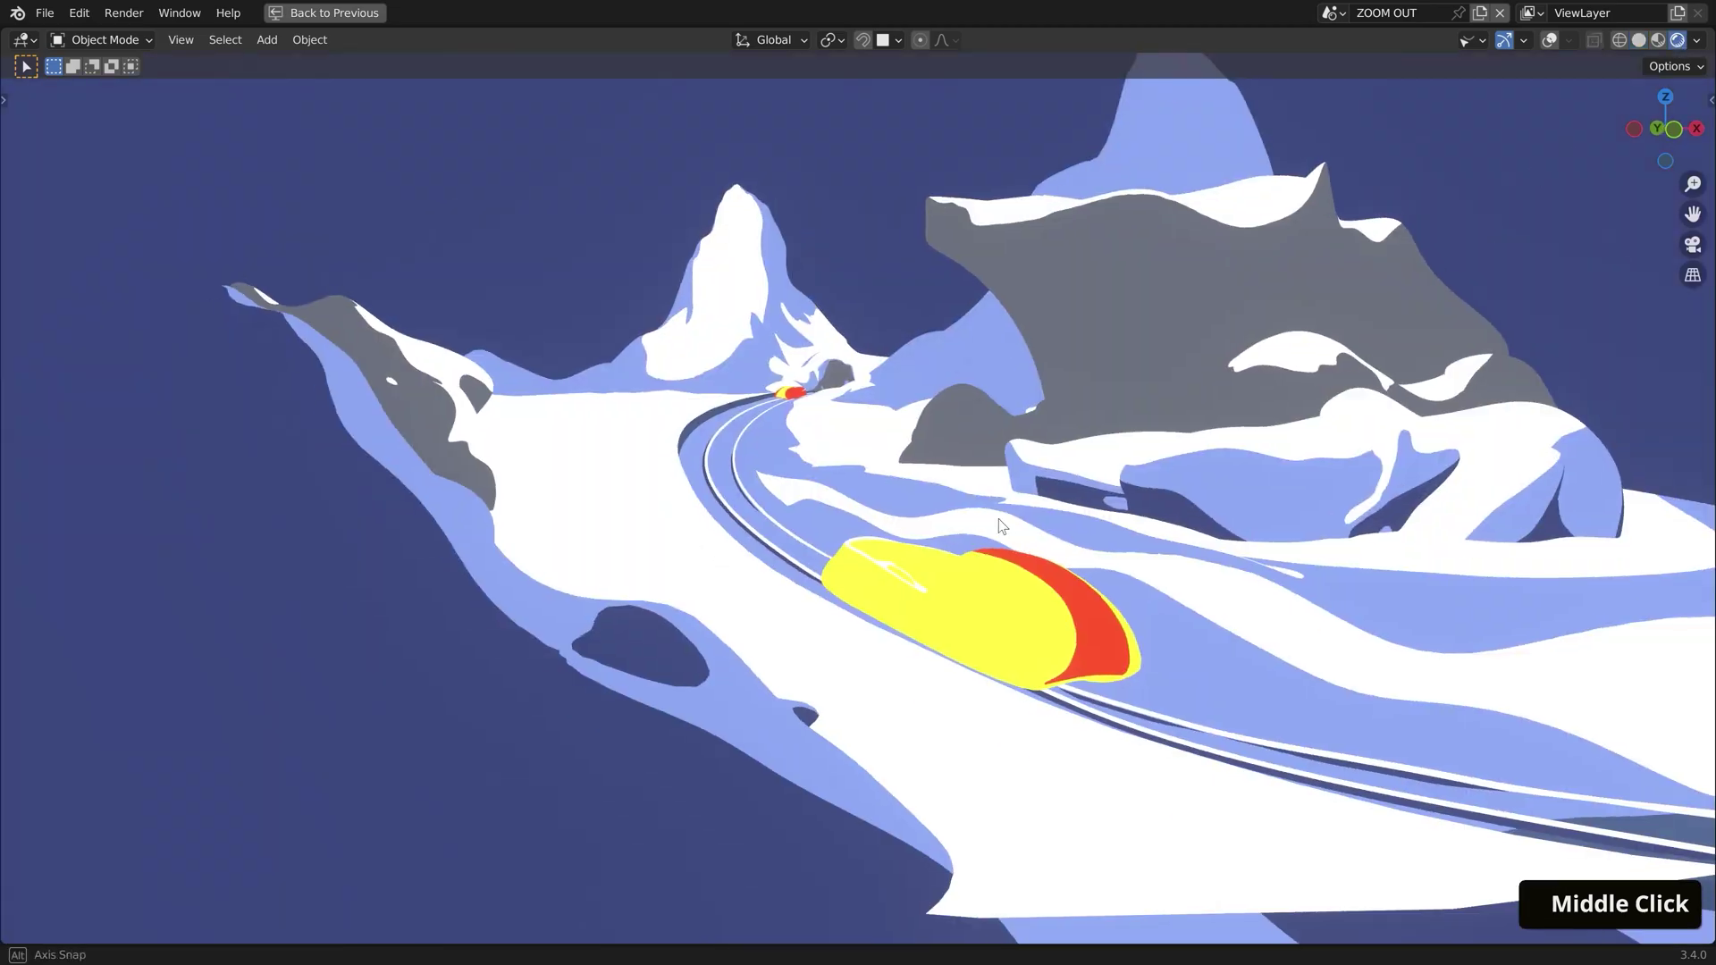
middle_drag(1010, 517, 955, 522)
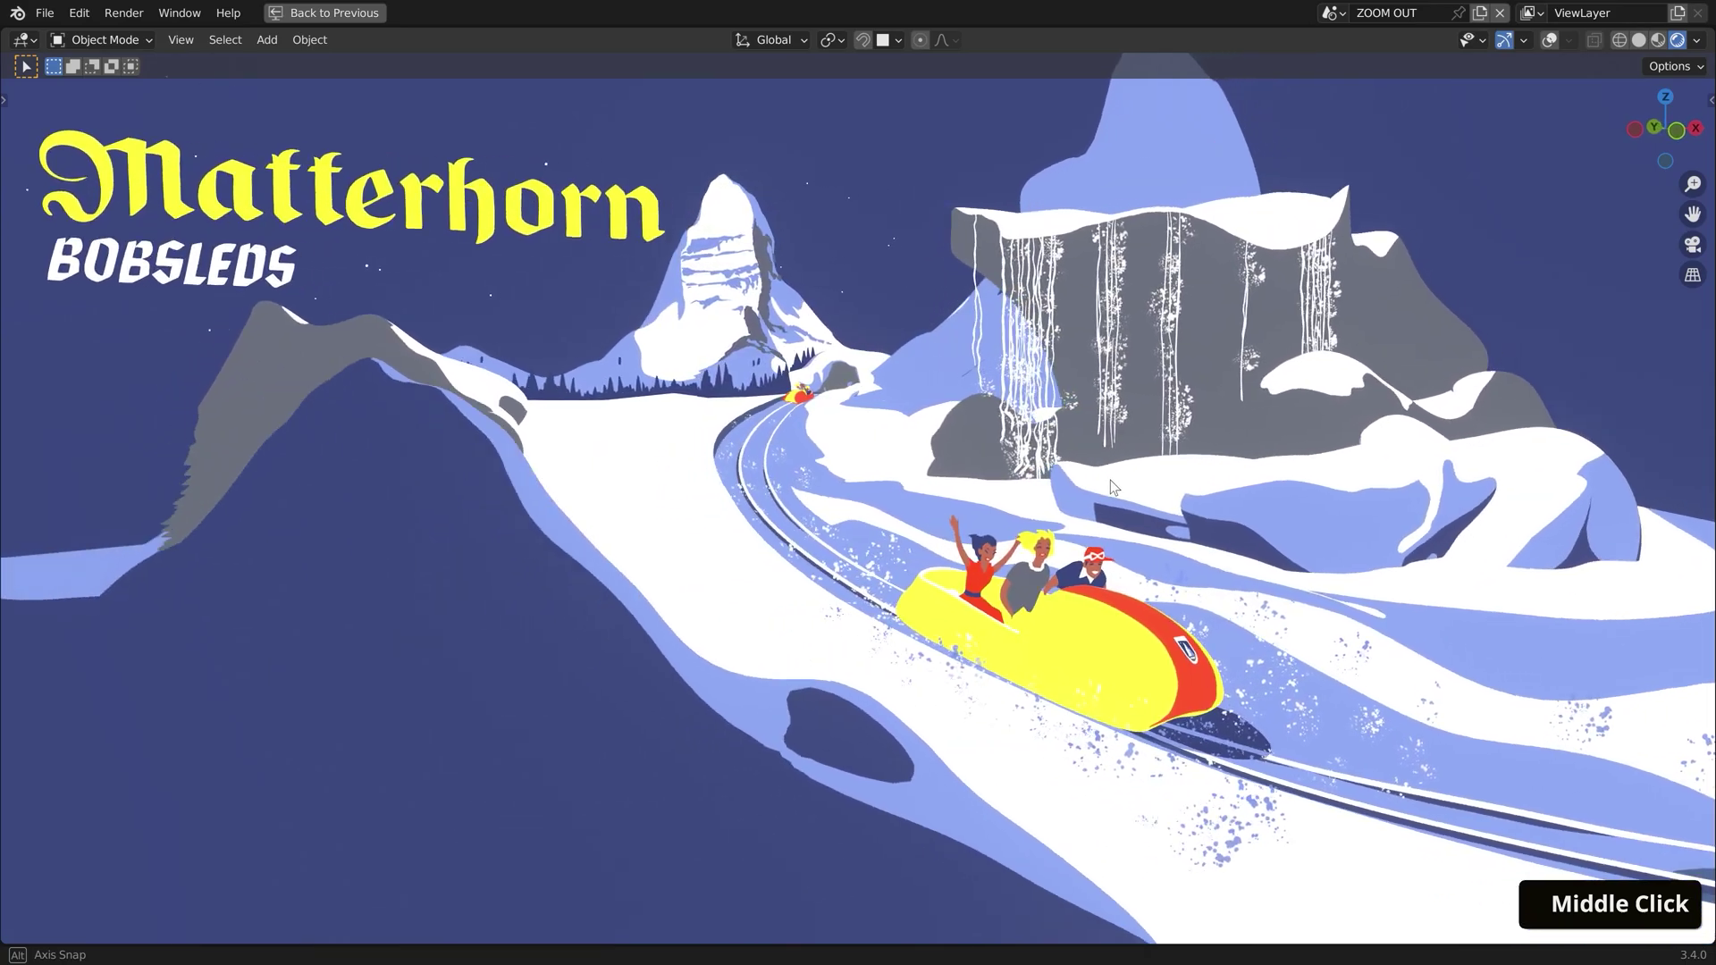
middle_drag(1110, 480, 1146, 484)
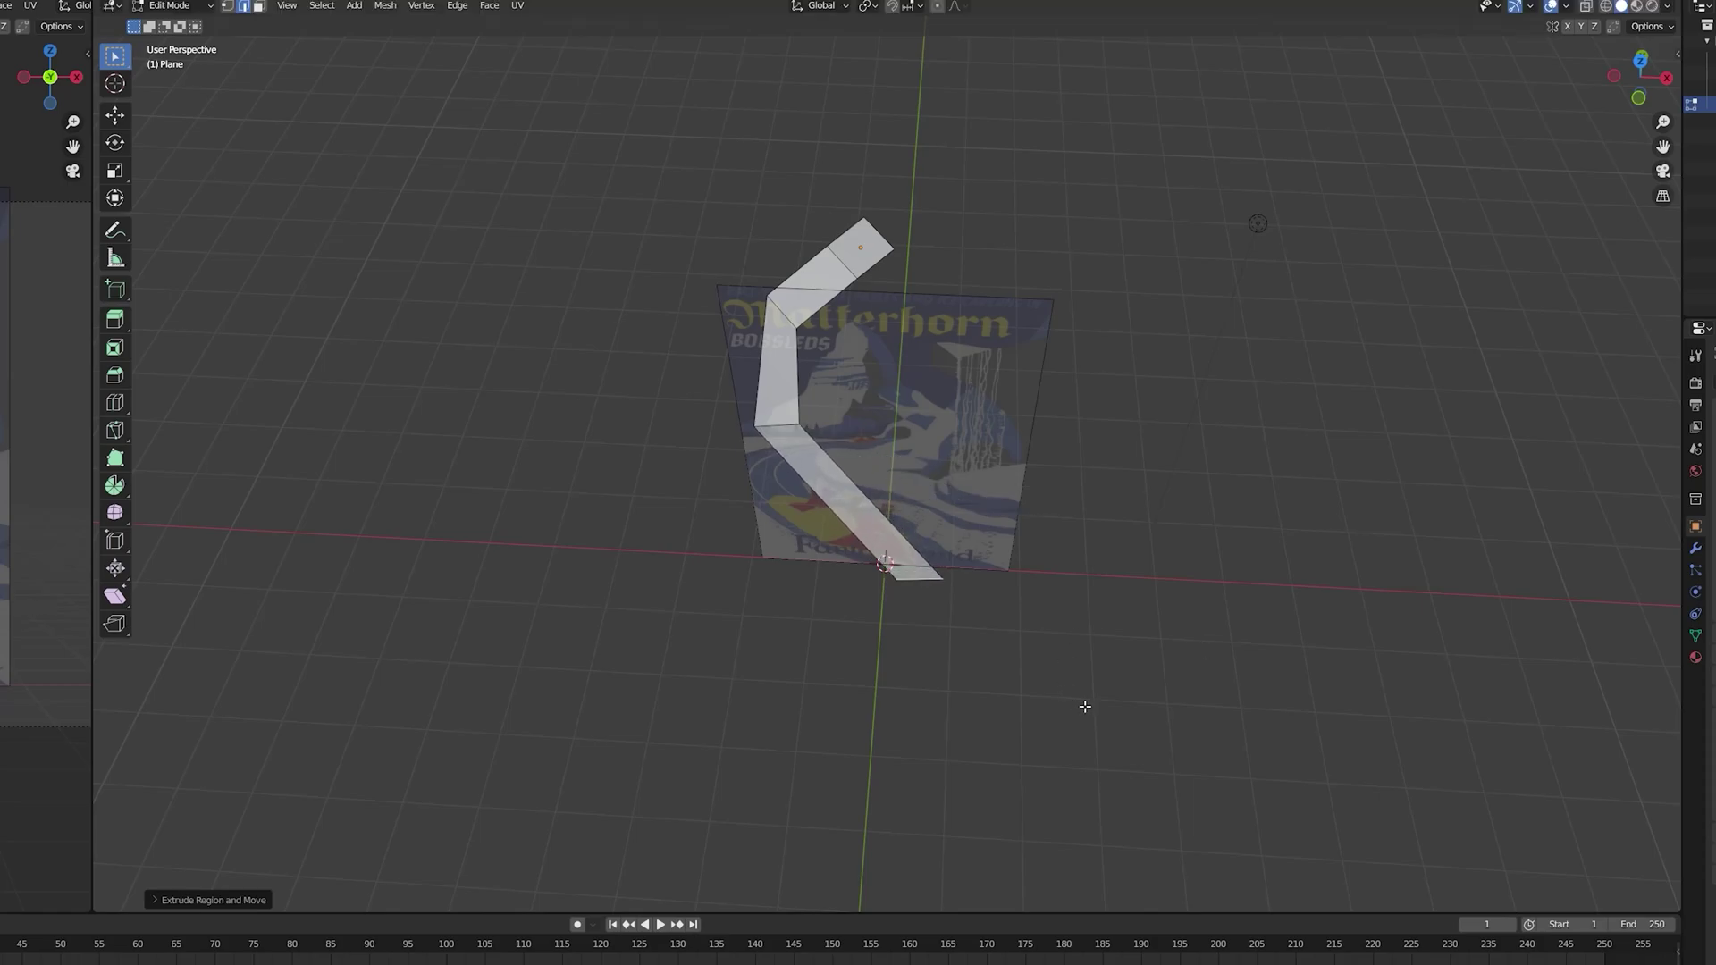
Scale the end of the extruded track strip and bend its outer edge outward with smooth proportional editing.
key(s)
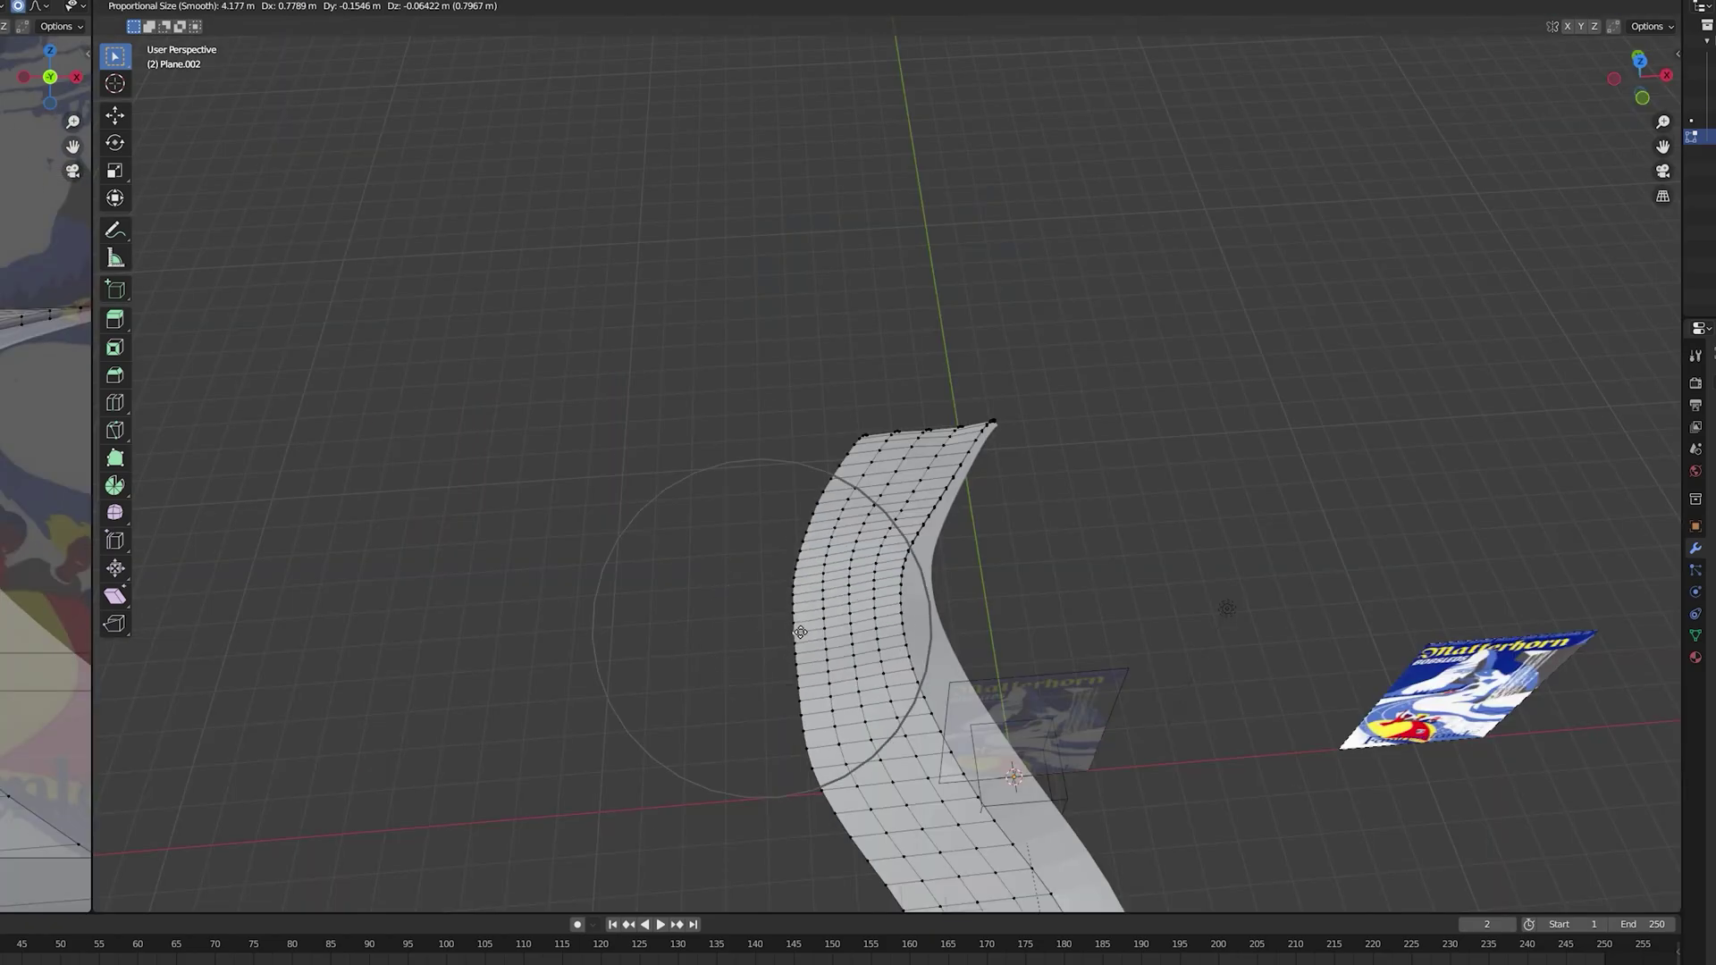
scroll(809, 620, up, 3)
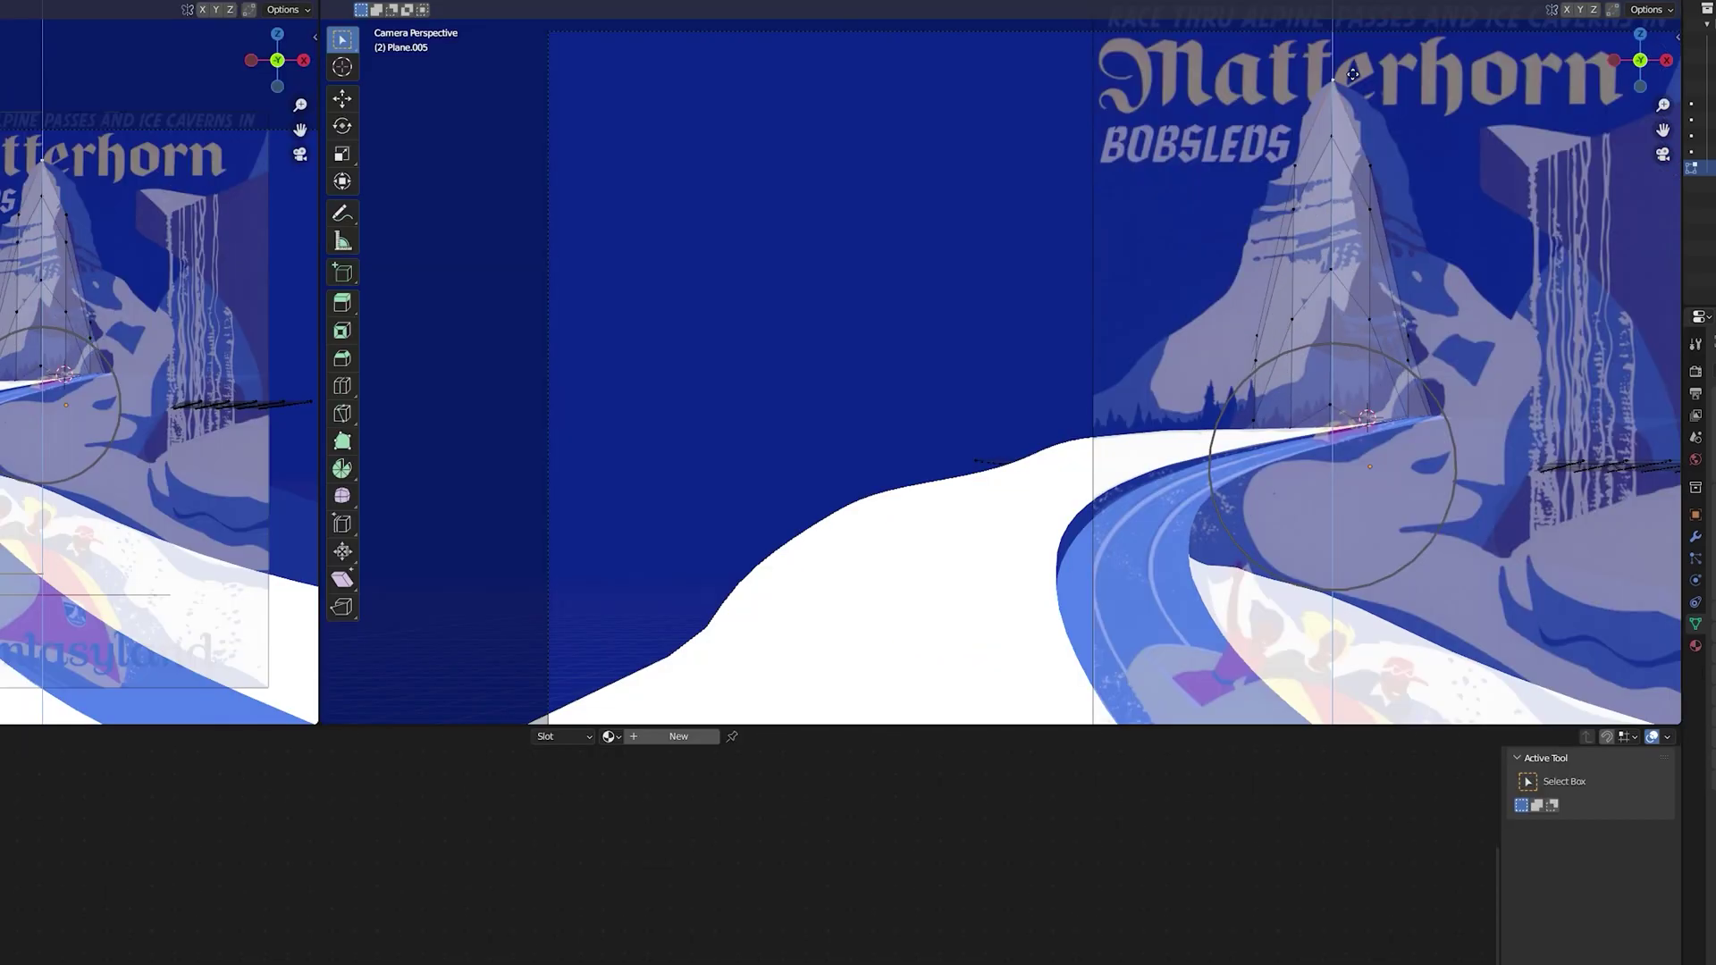
Raise the mountain grid's peak and lower-left slope vertices along Z with proportional editing, following the poster outline.
click(1353, 75)
click(1127, 438)
key(g)
key(z)
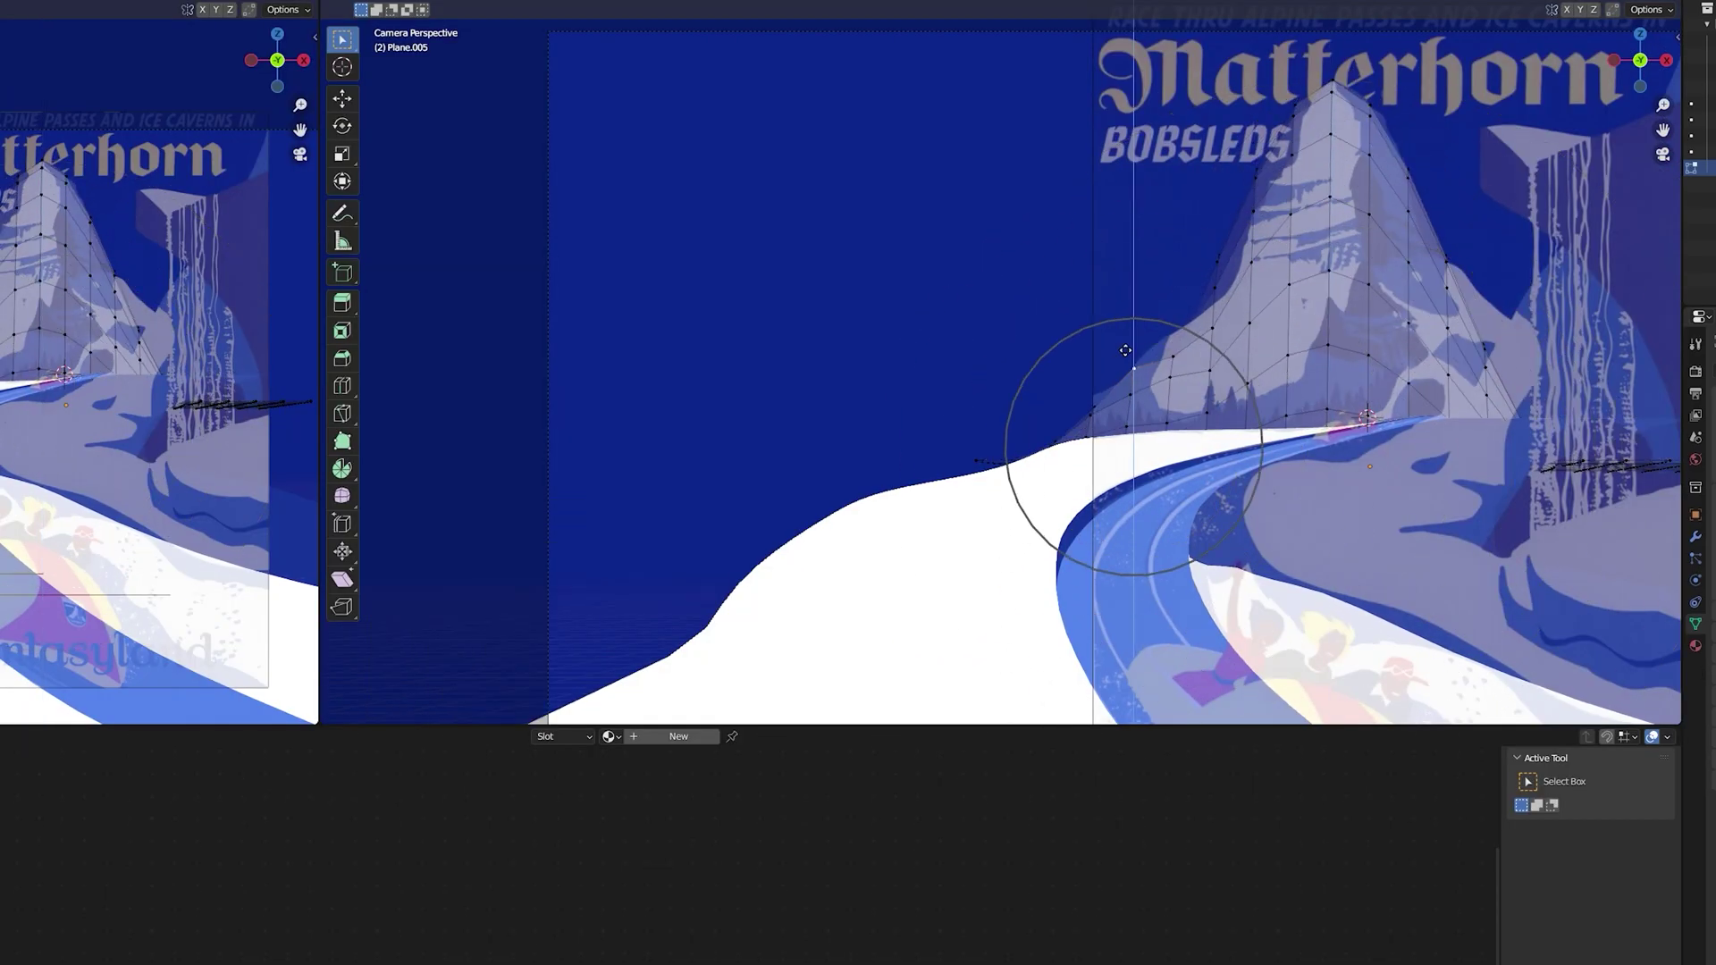
click(1126, 351)
key(g)
key(z)
click(1210, 283)
Fine-tune the heights of the mountain's left ridge vertices along Z, raising the last one about 0.165 m.
key(g)
key(z)
click(1216, 289)
key(g)
key(z)
click(1215, 288)
scroll(1215, 289, up, 5)
key(g)
key(z)
click(983, 295)
scroll(983, 295, down, 3)
scroll(982, 294, up, 4)
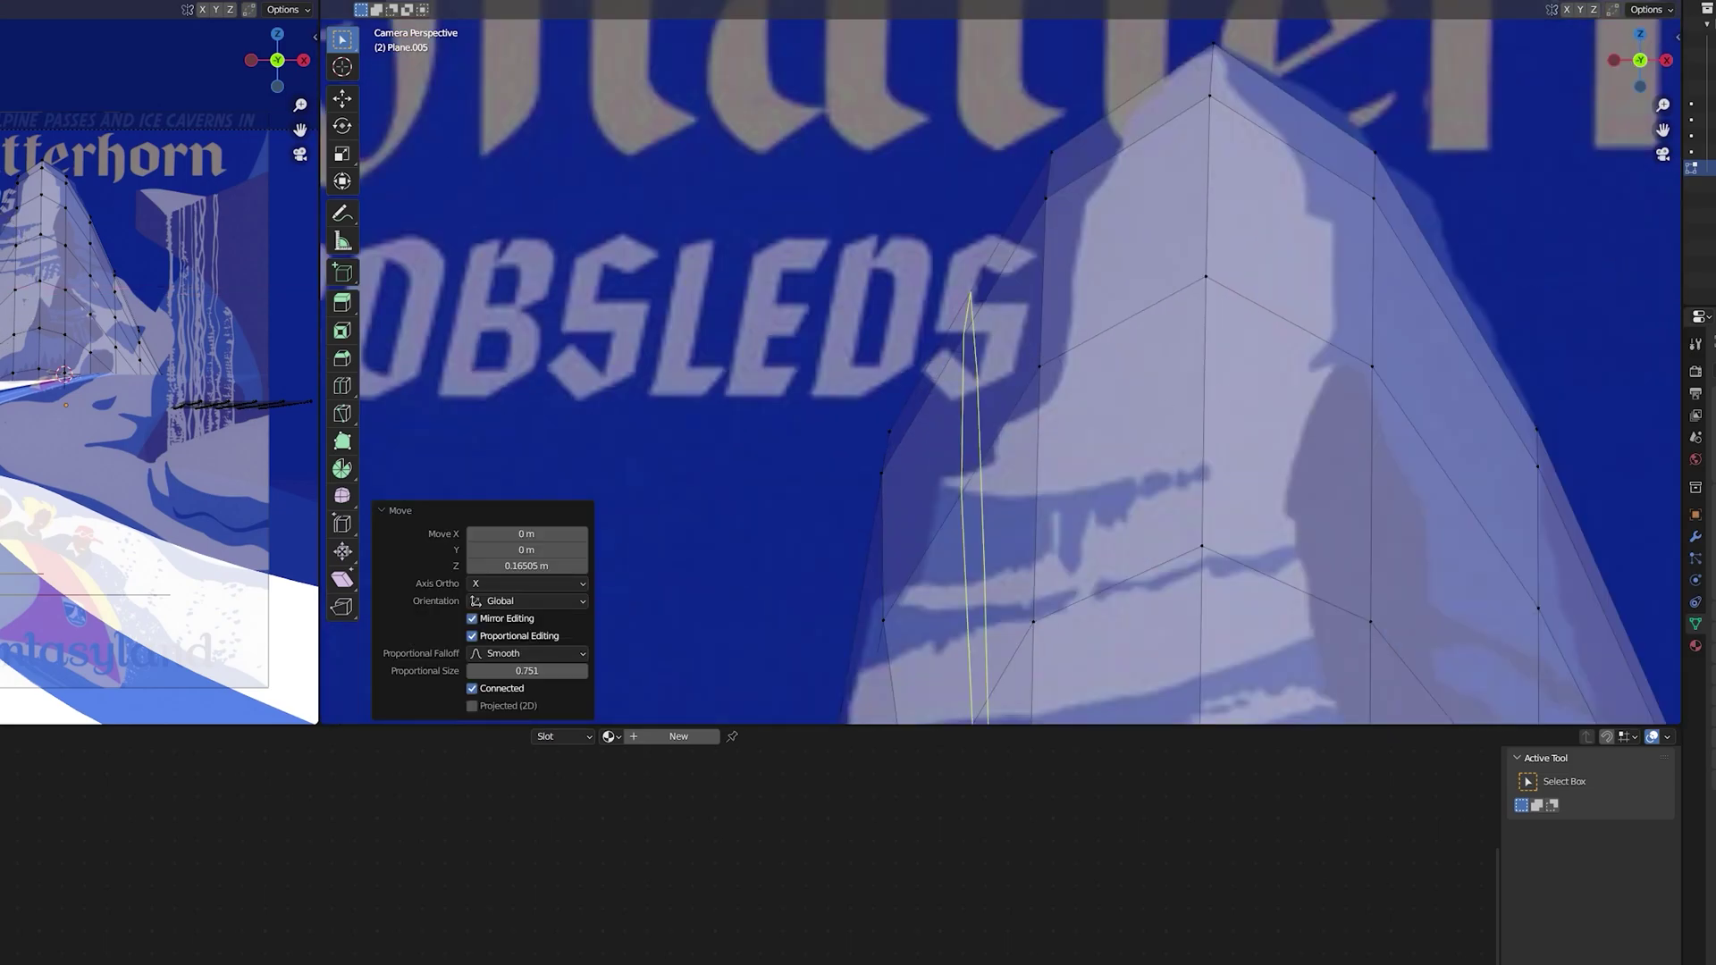
Add an edge loop on the mountain's left shoulder and move its vertices onto the rocky ledges of the poster silhouette.
key(g)
click(1028, 250)
key(ctrl+r)
click(1049, 203)
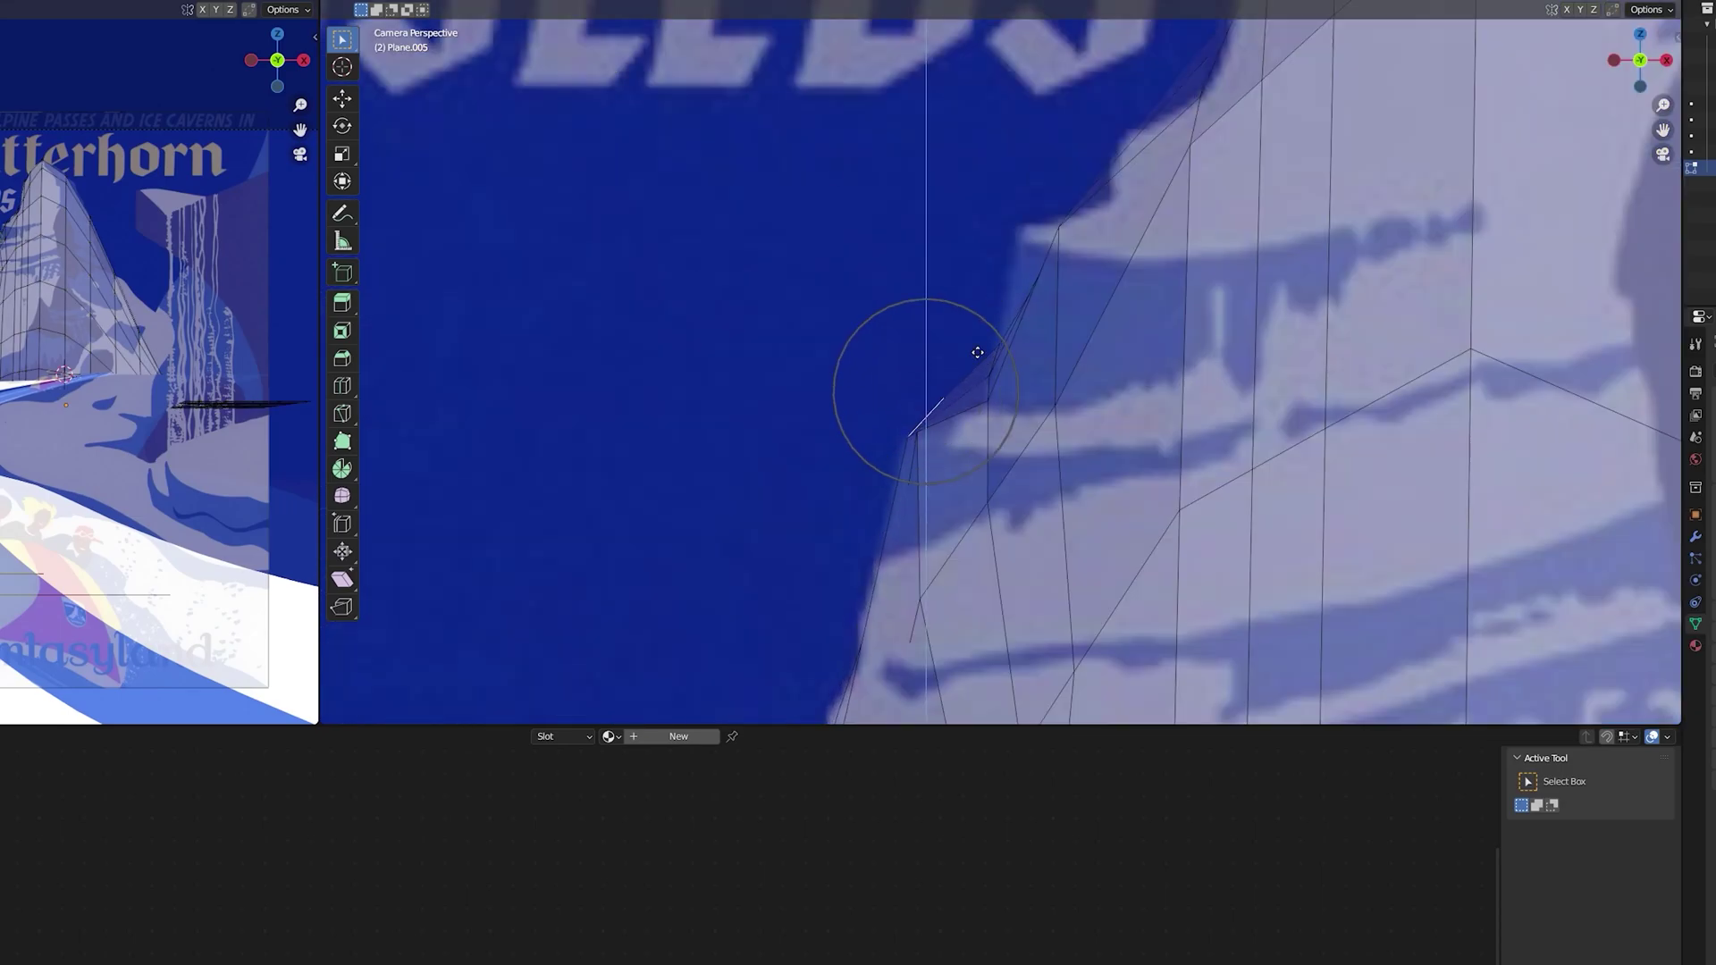
click(978, 352)
click(1087, 213)
click(1063, 219)
key(g)
key(z)
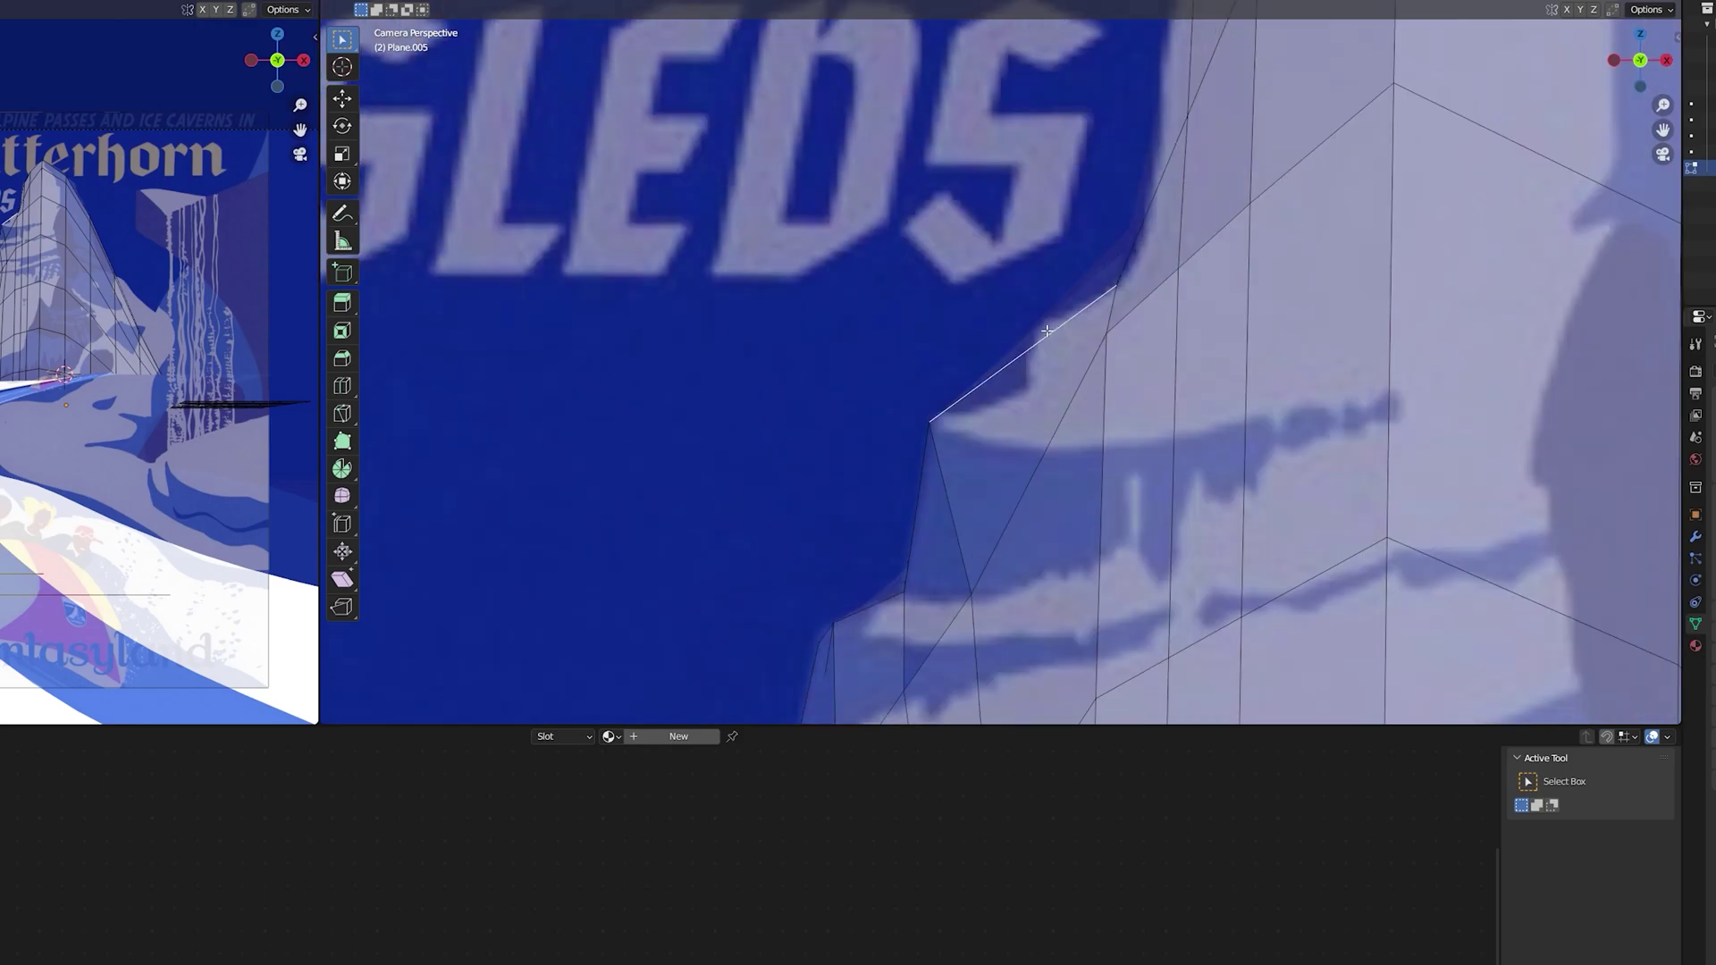
scroll(1020, 369, up, 3)
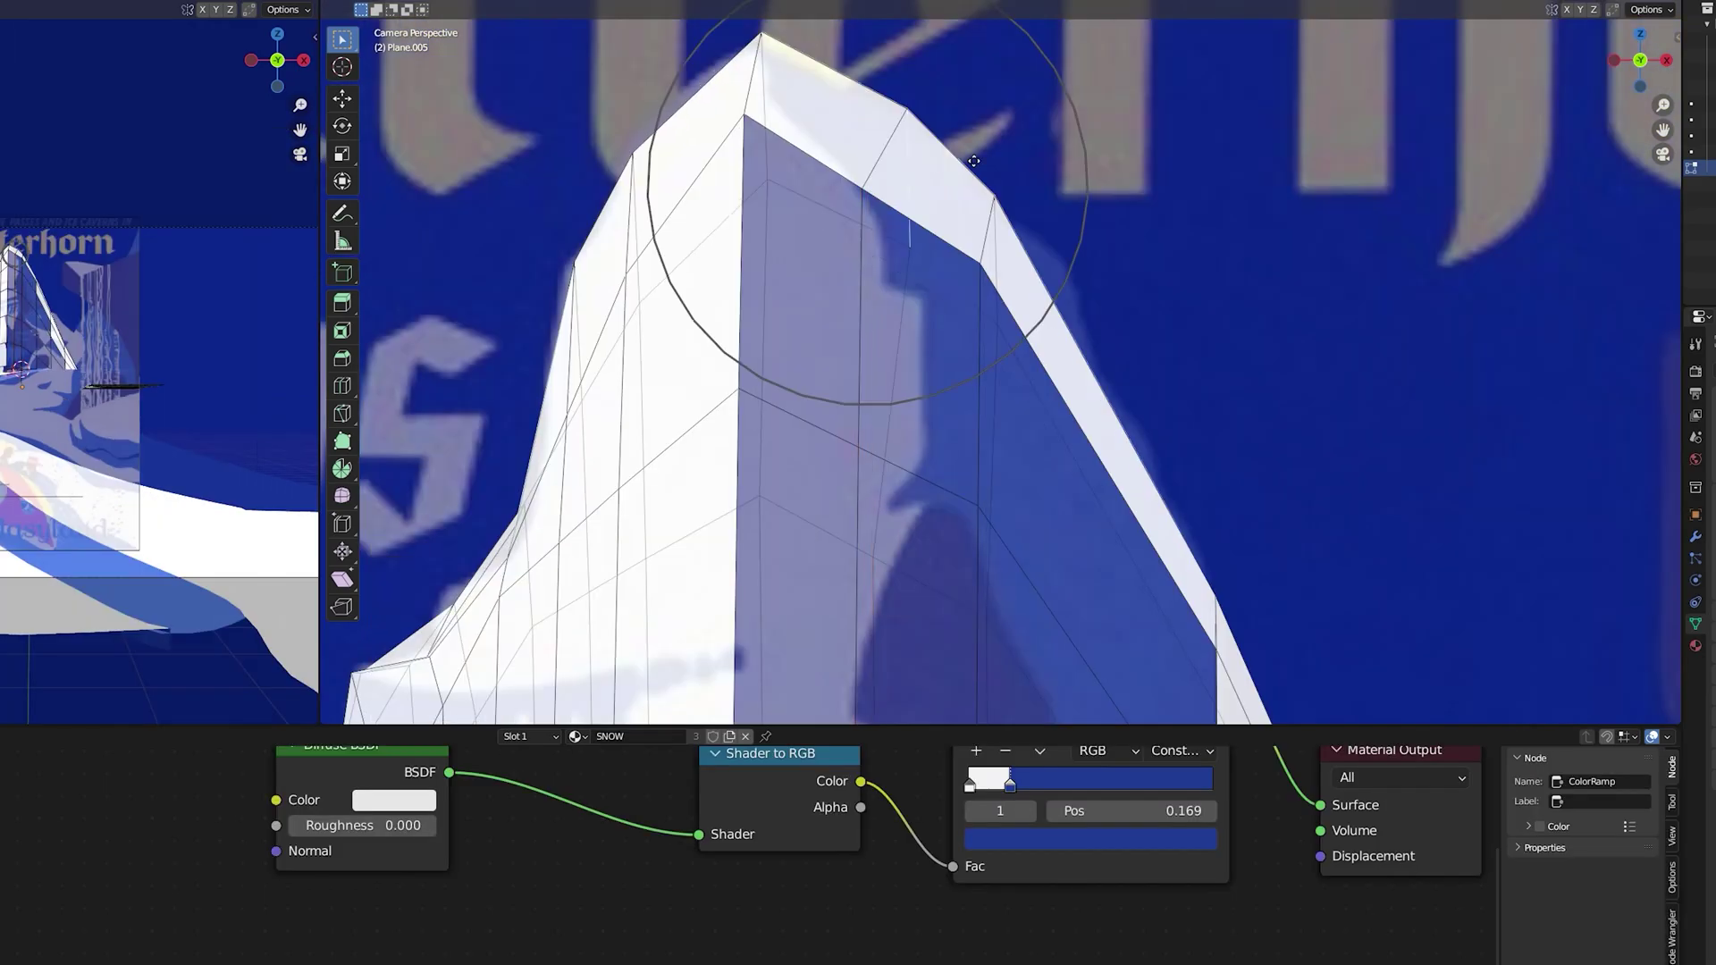
Move the vertices just right of the mountain's summit to fit the poster's peak and shadow edge.
click(787, 259)
key(g)
click(966, 268)
key(g)
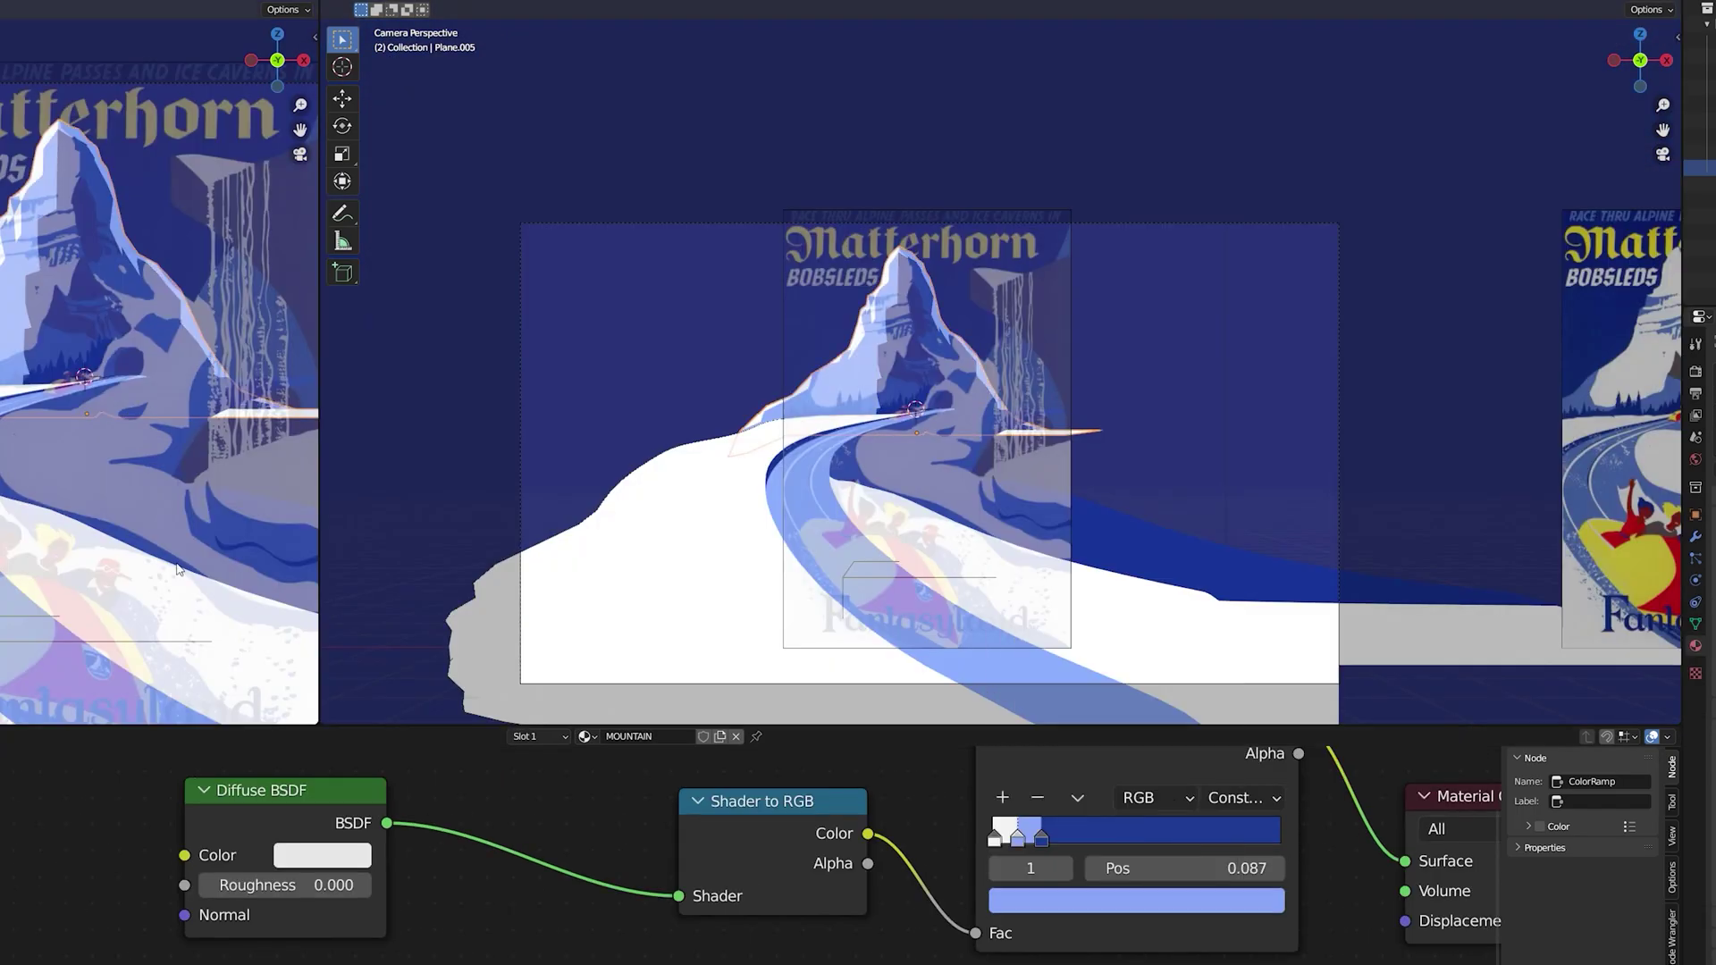
Shade the mountain smooth and open the colour of the MOUNTAIN ramp's dark blue stop at position 0.169.
click(322, 855)
right_click(755, 358)
click(755, 366)
click(1043, 838)
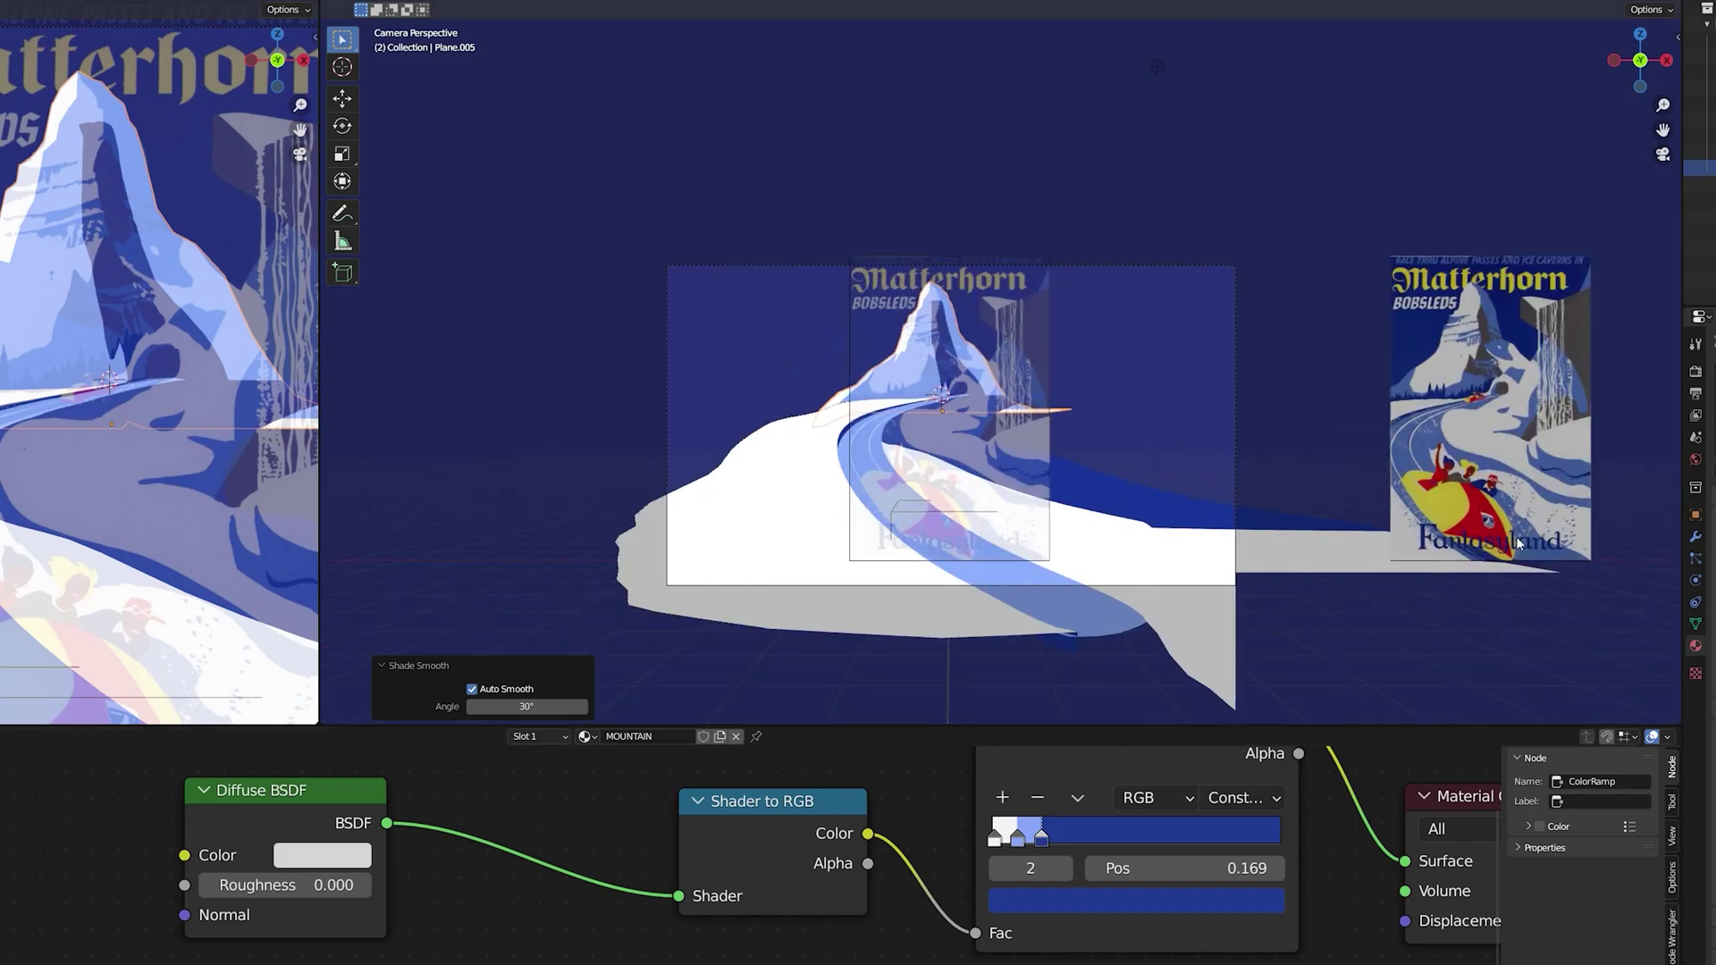
click(1135, 900)
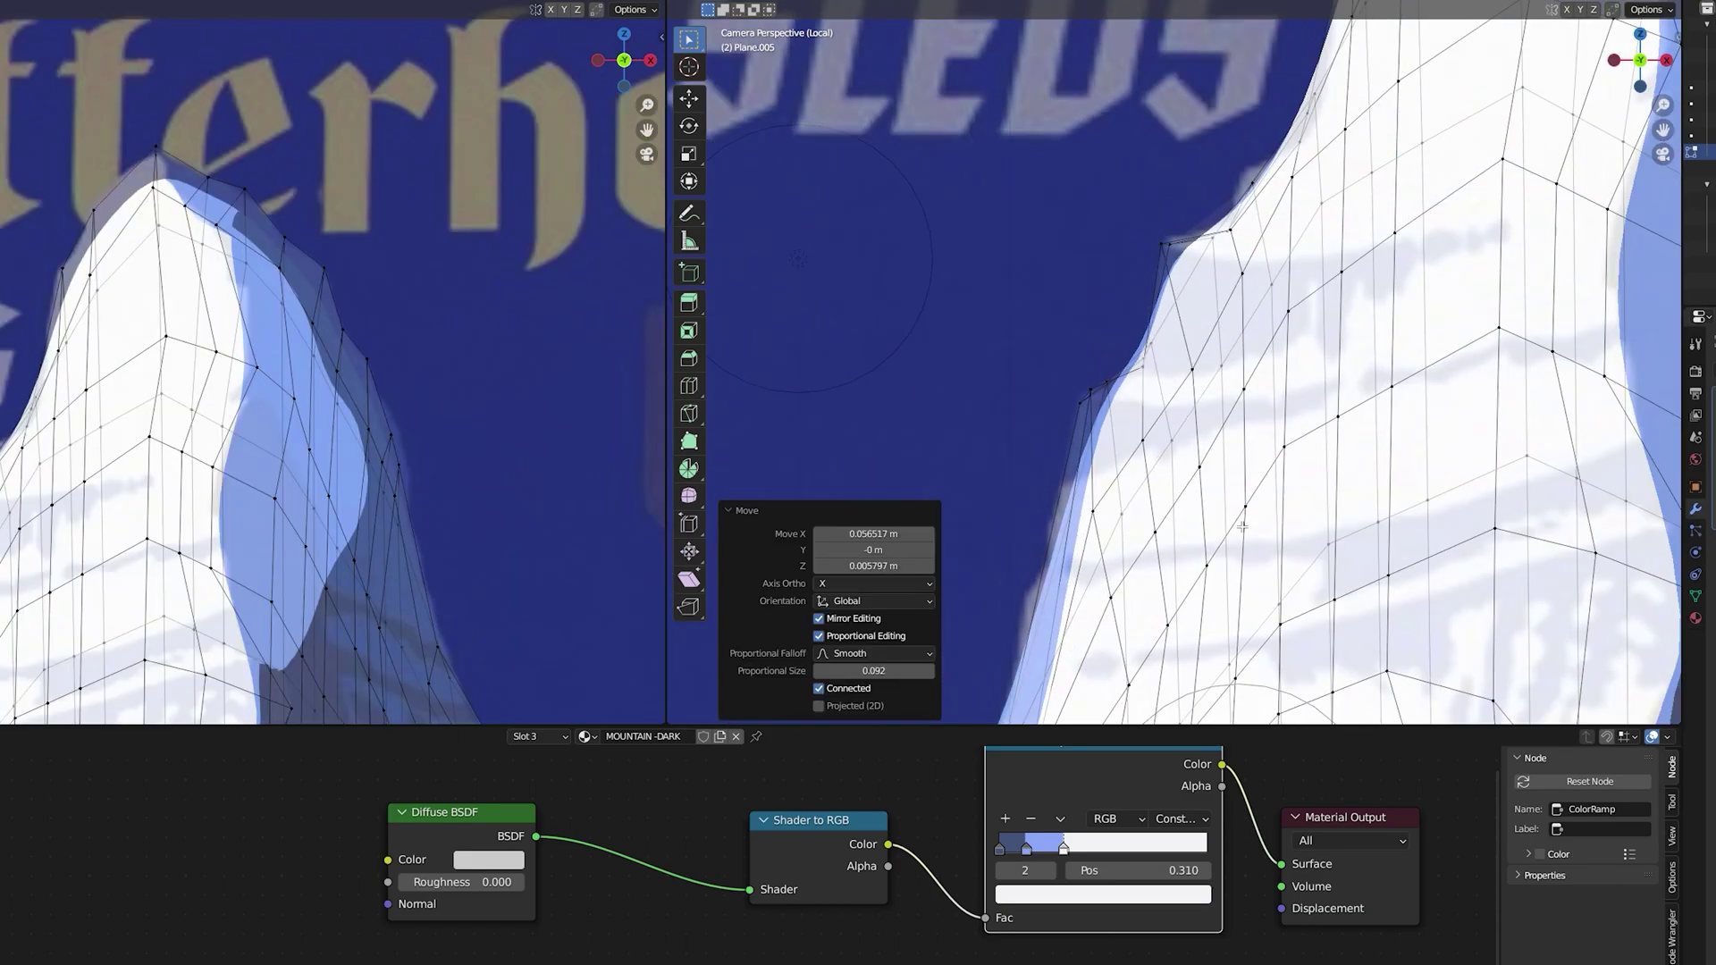
Reshape the mountain's left ledges and right shoulder with smooth proportional editing.
key(g)
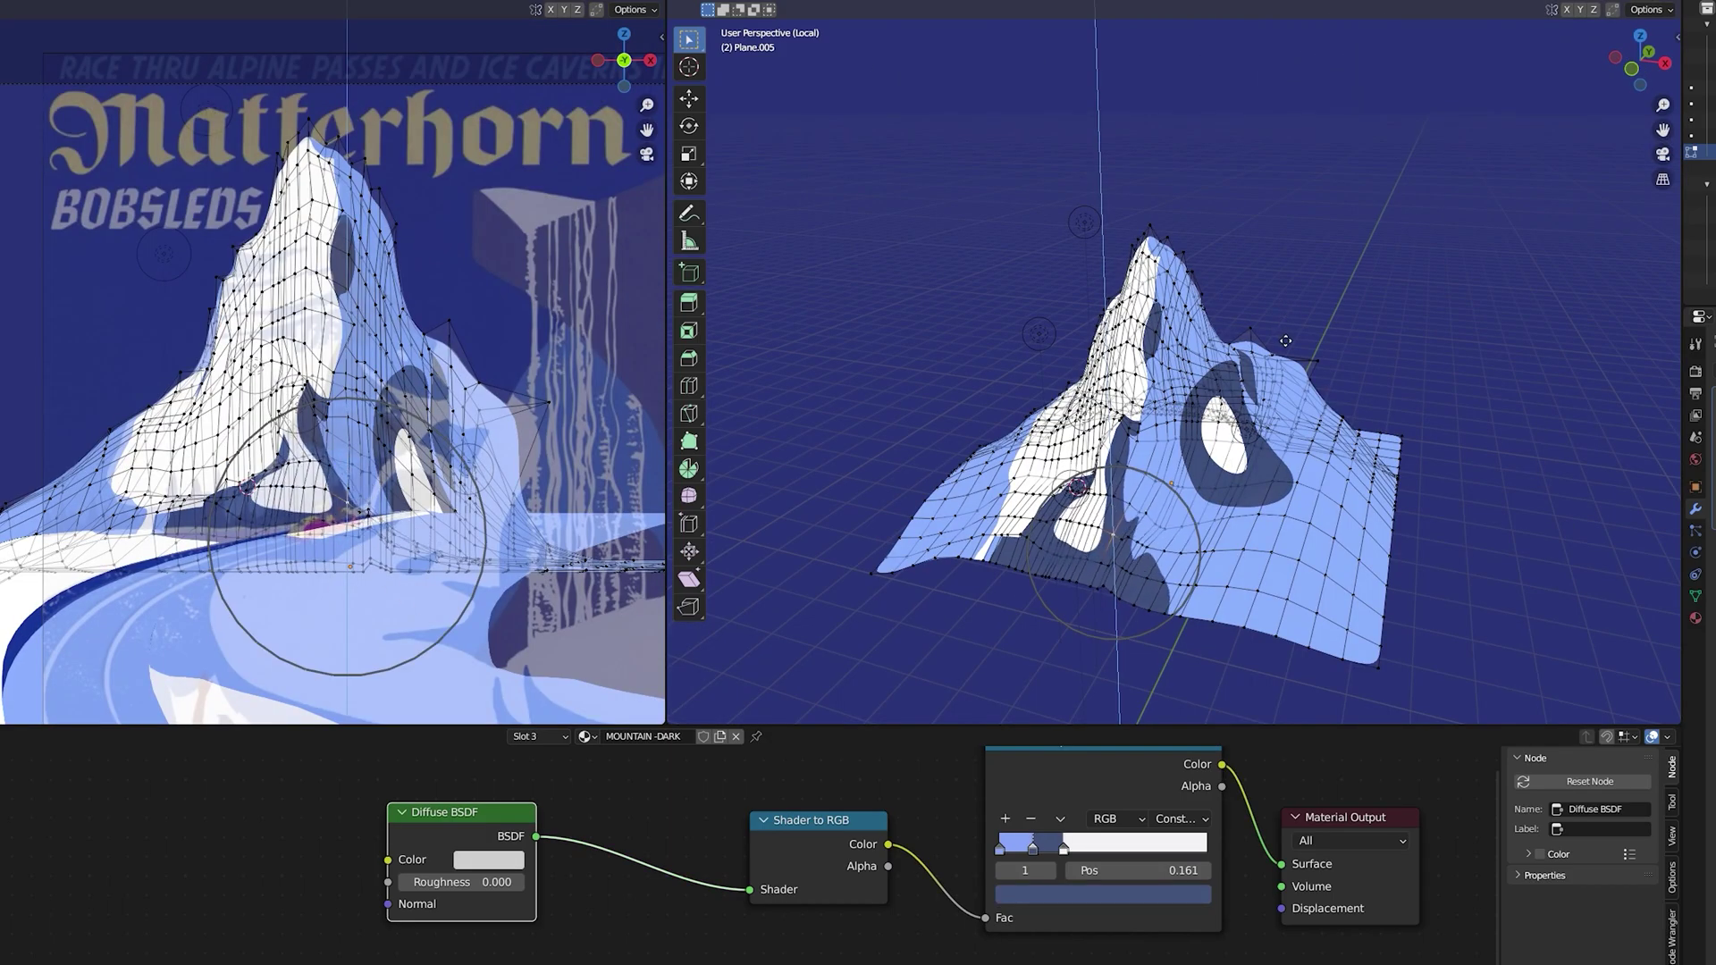
click(1359, 292)
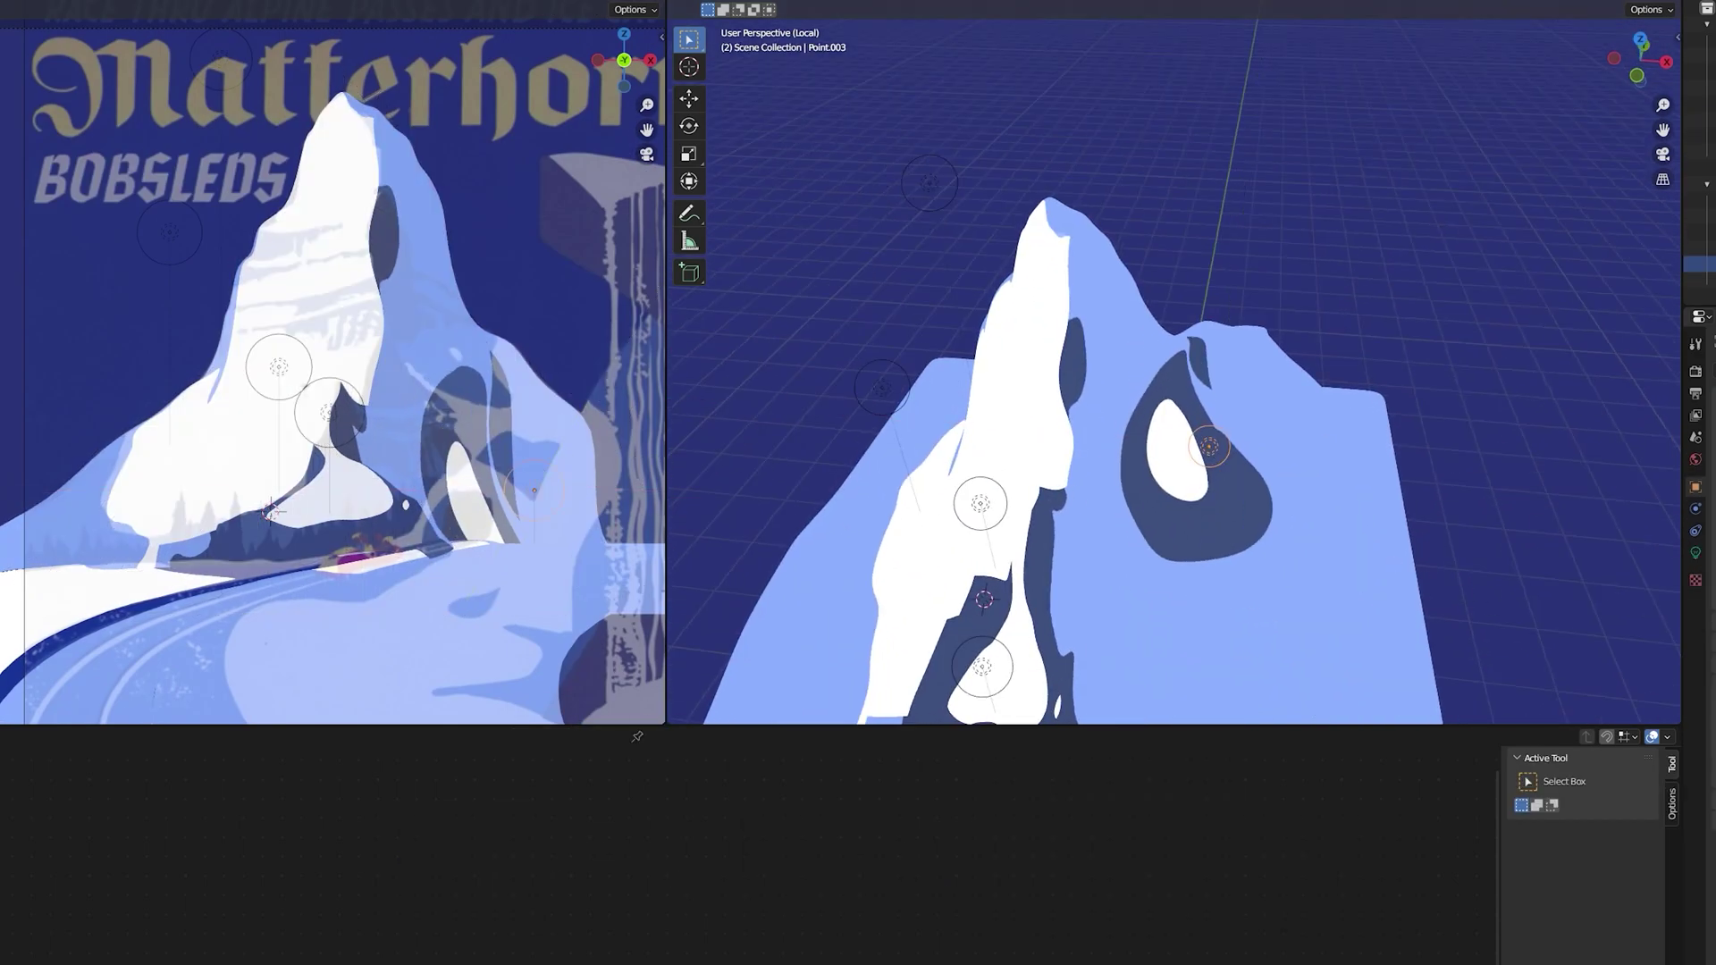
Move the point light horizontally to the mountain's right slope and lower the position of the MOUNTAIN-DARK ramp's white stop.
key(g)
key(shift+z)
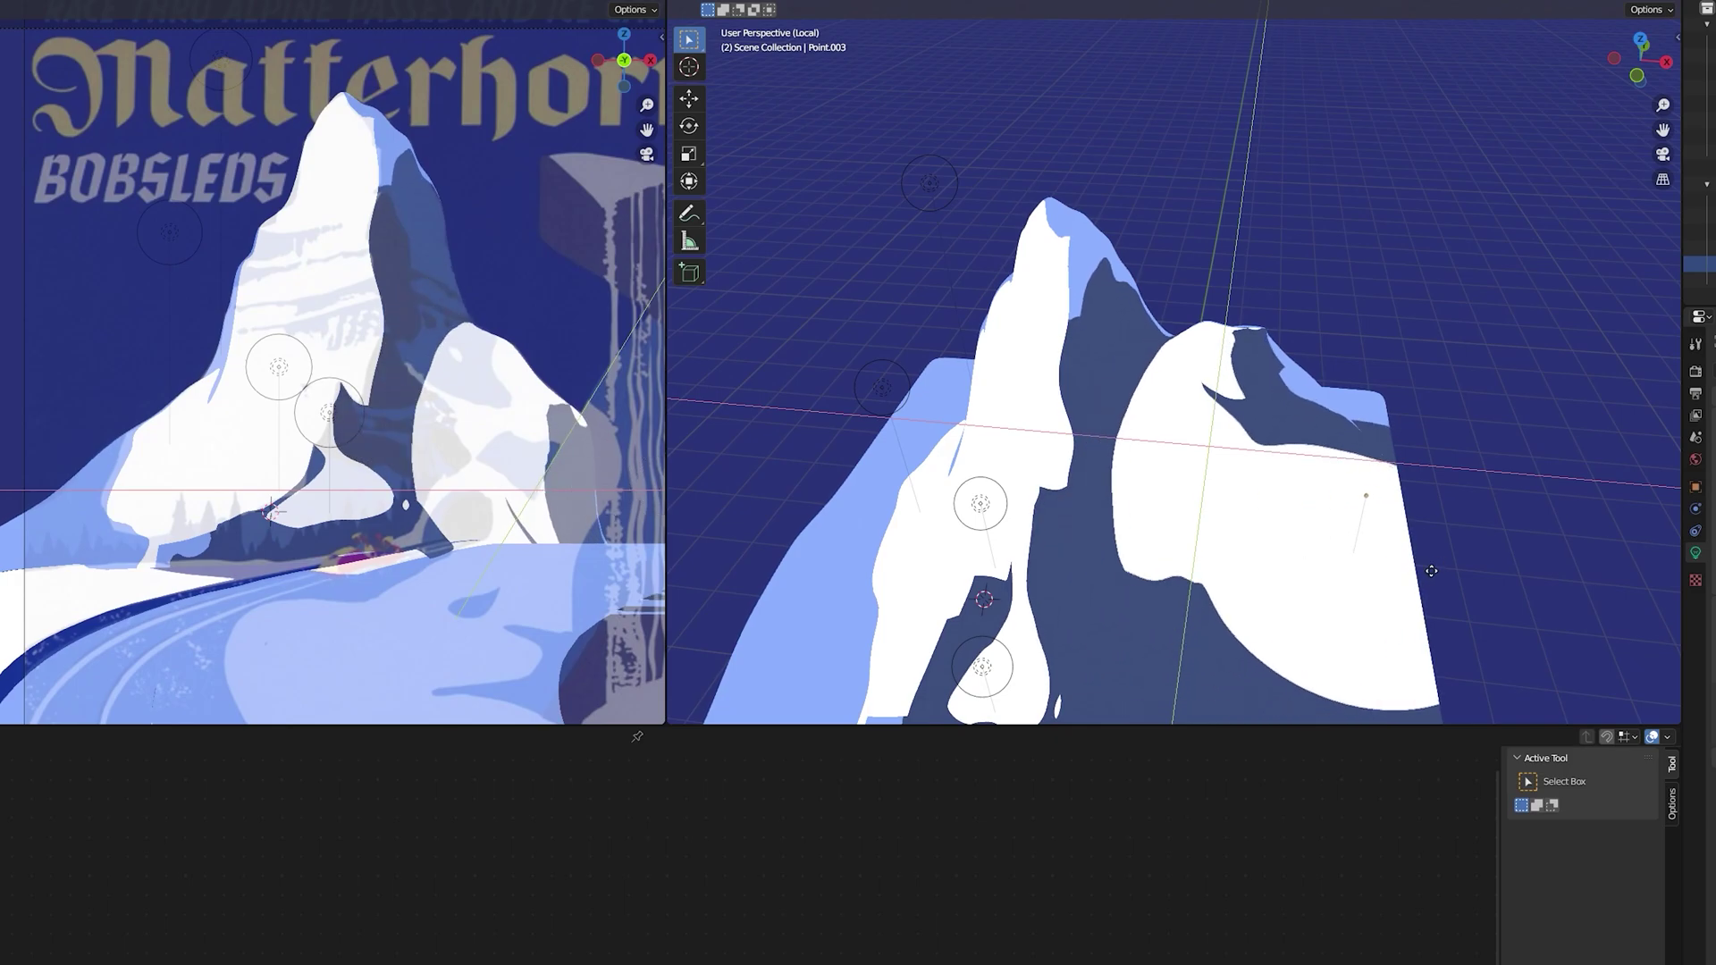
click(1431, 570)
click(1377, 435)
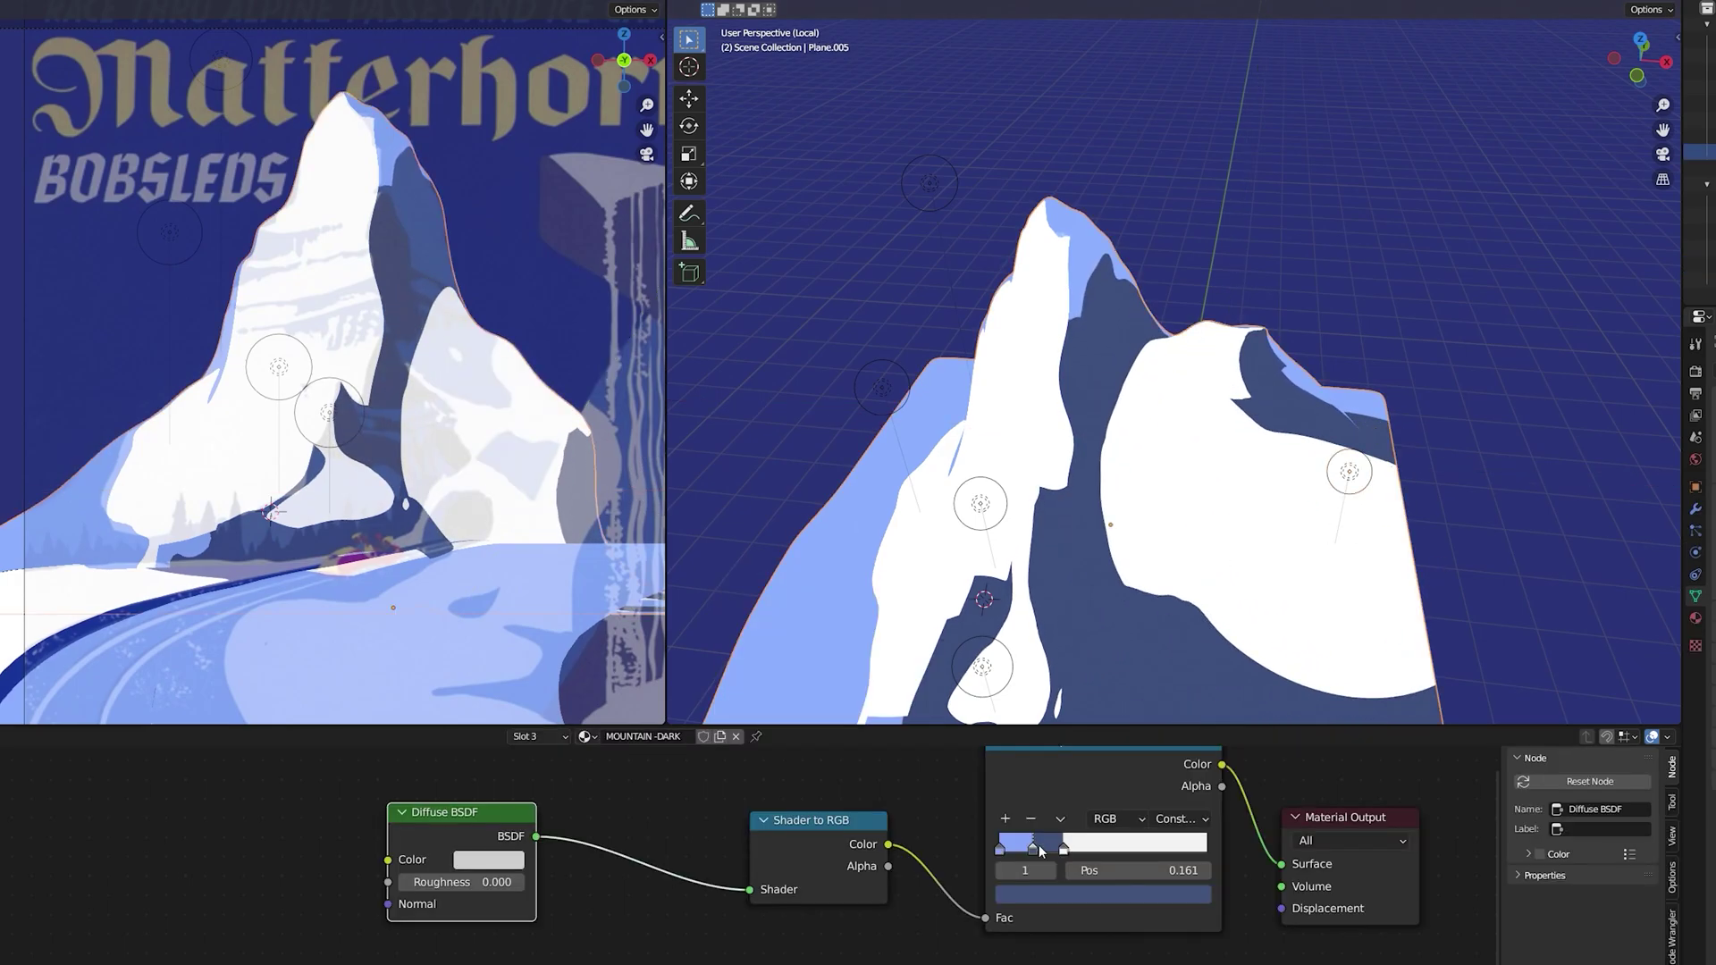
drag(1071, 849, 1053, 851)
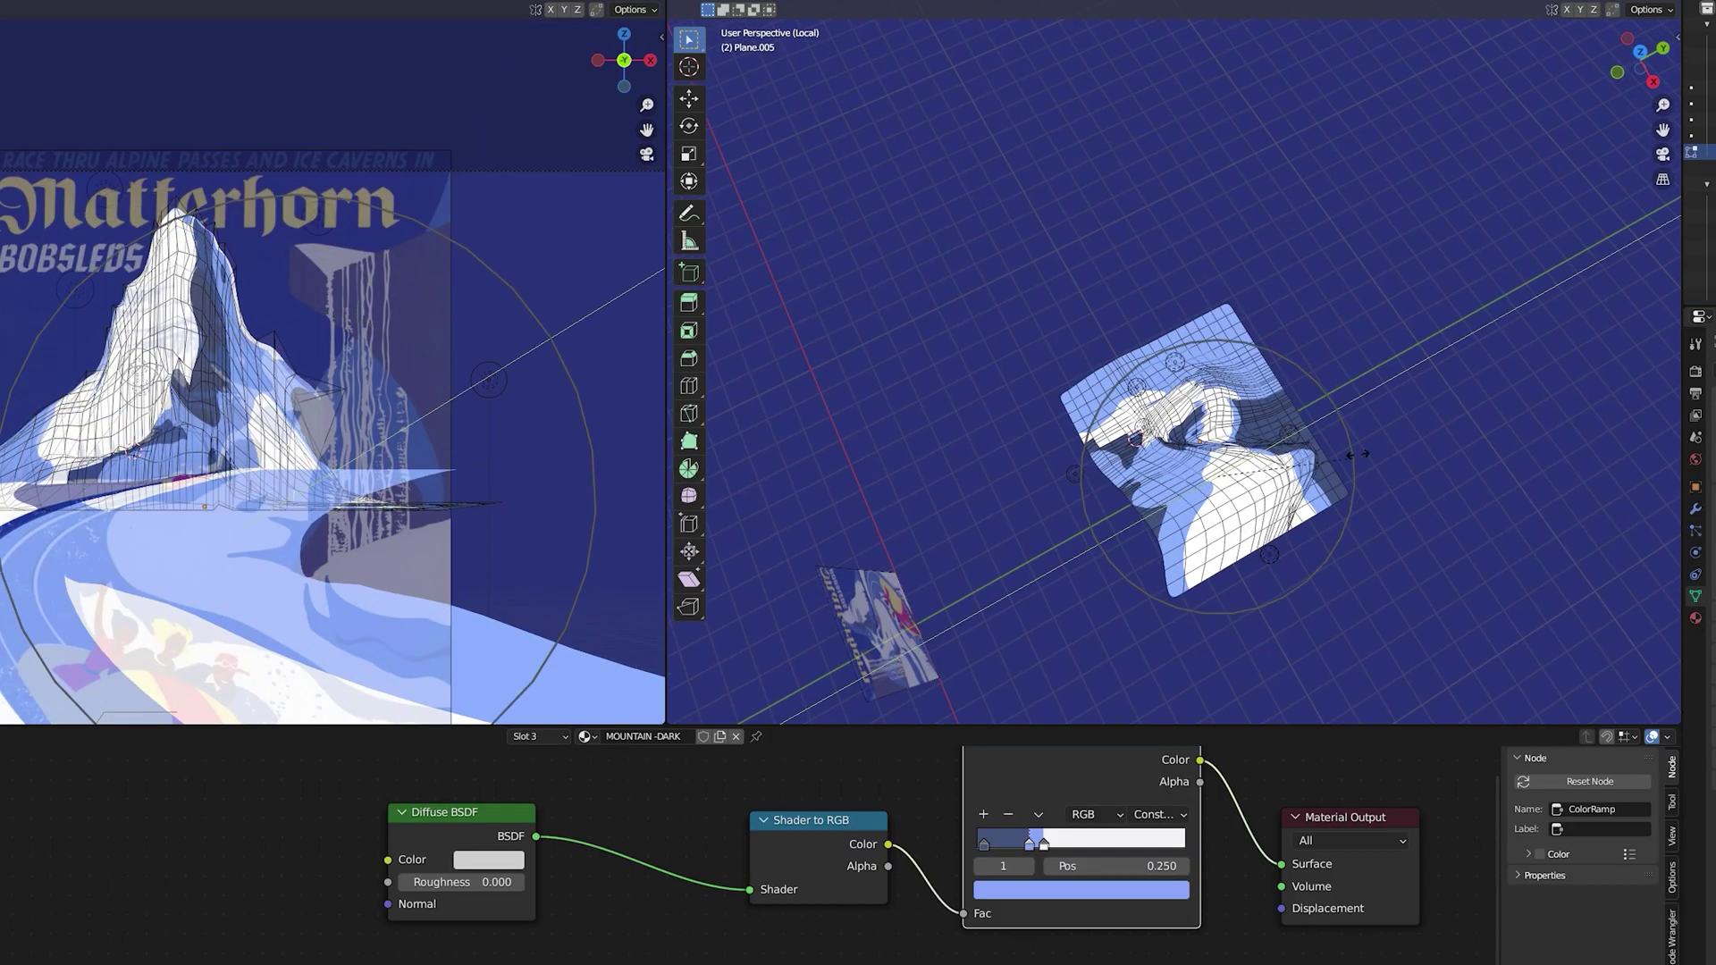
Move part of the mountain mesh about -0.31 m along Y and adjust it along X, with proportional size 4.177.
click(1362, 479)
key(g)
key(y)
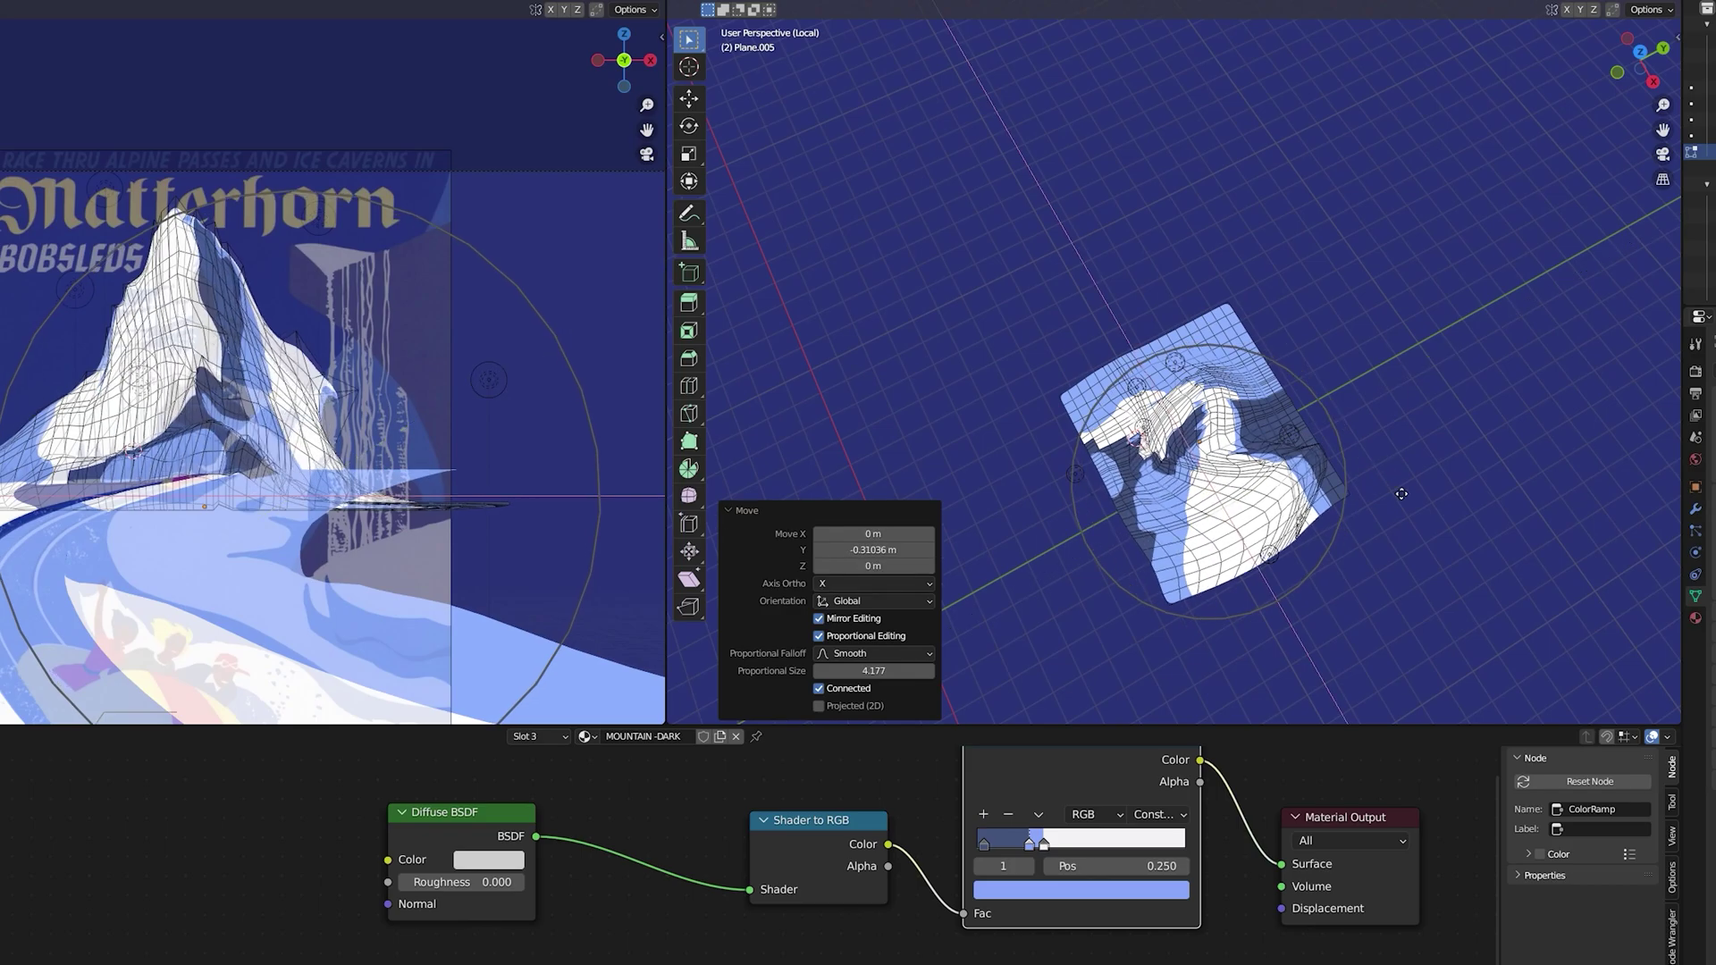
click(1379, 469)
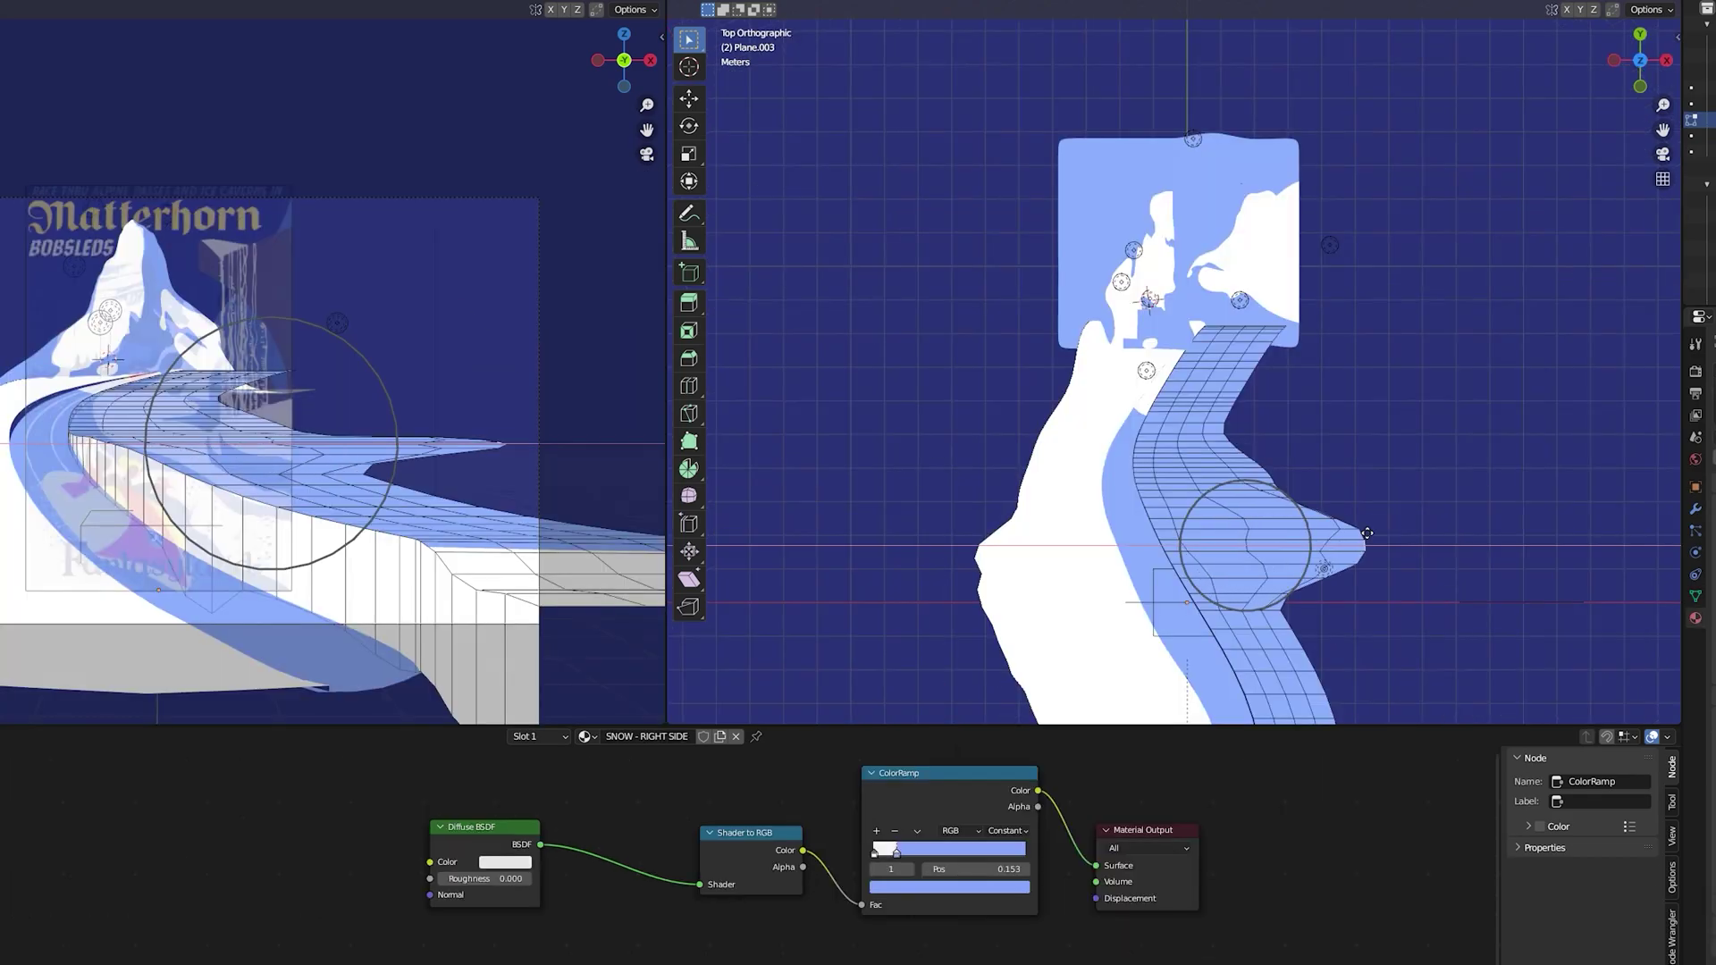
Pull the right-side snow slope outward in top view and shift a white stop of the SNOW - RIGHT SIDE ramp lower.
click(1372, 581)
key(g)
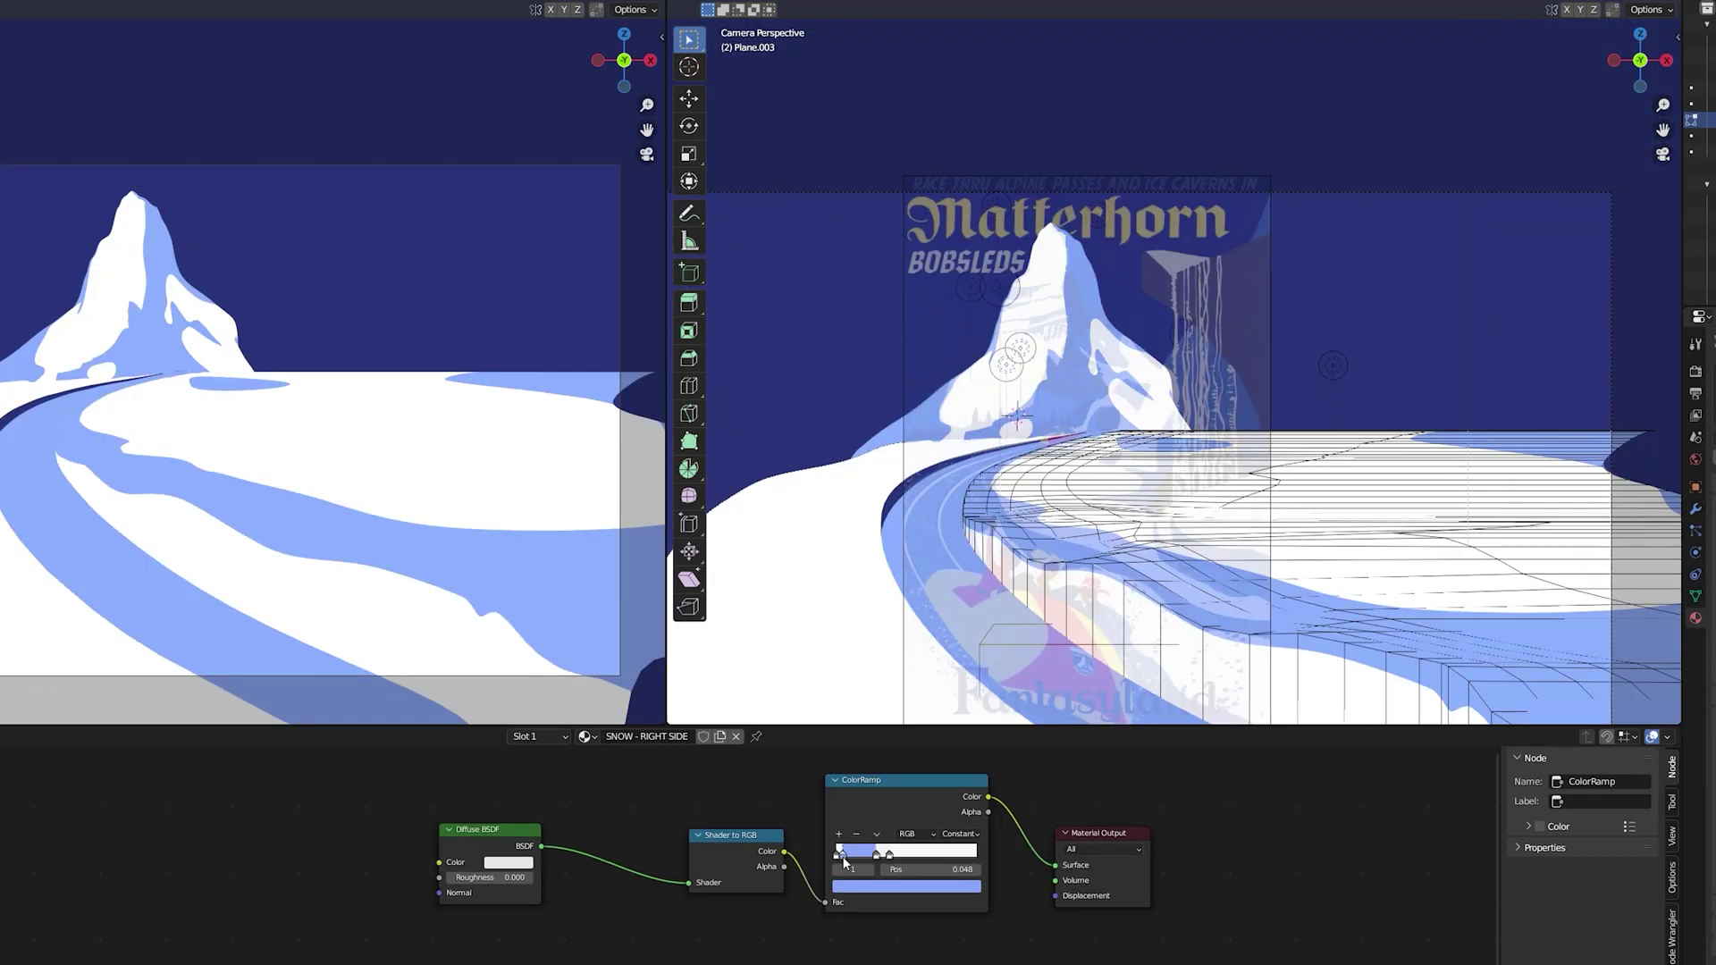
drag(891, 855, 878, 851)
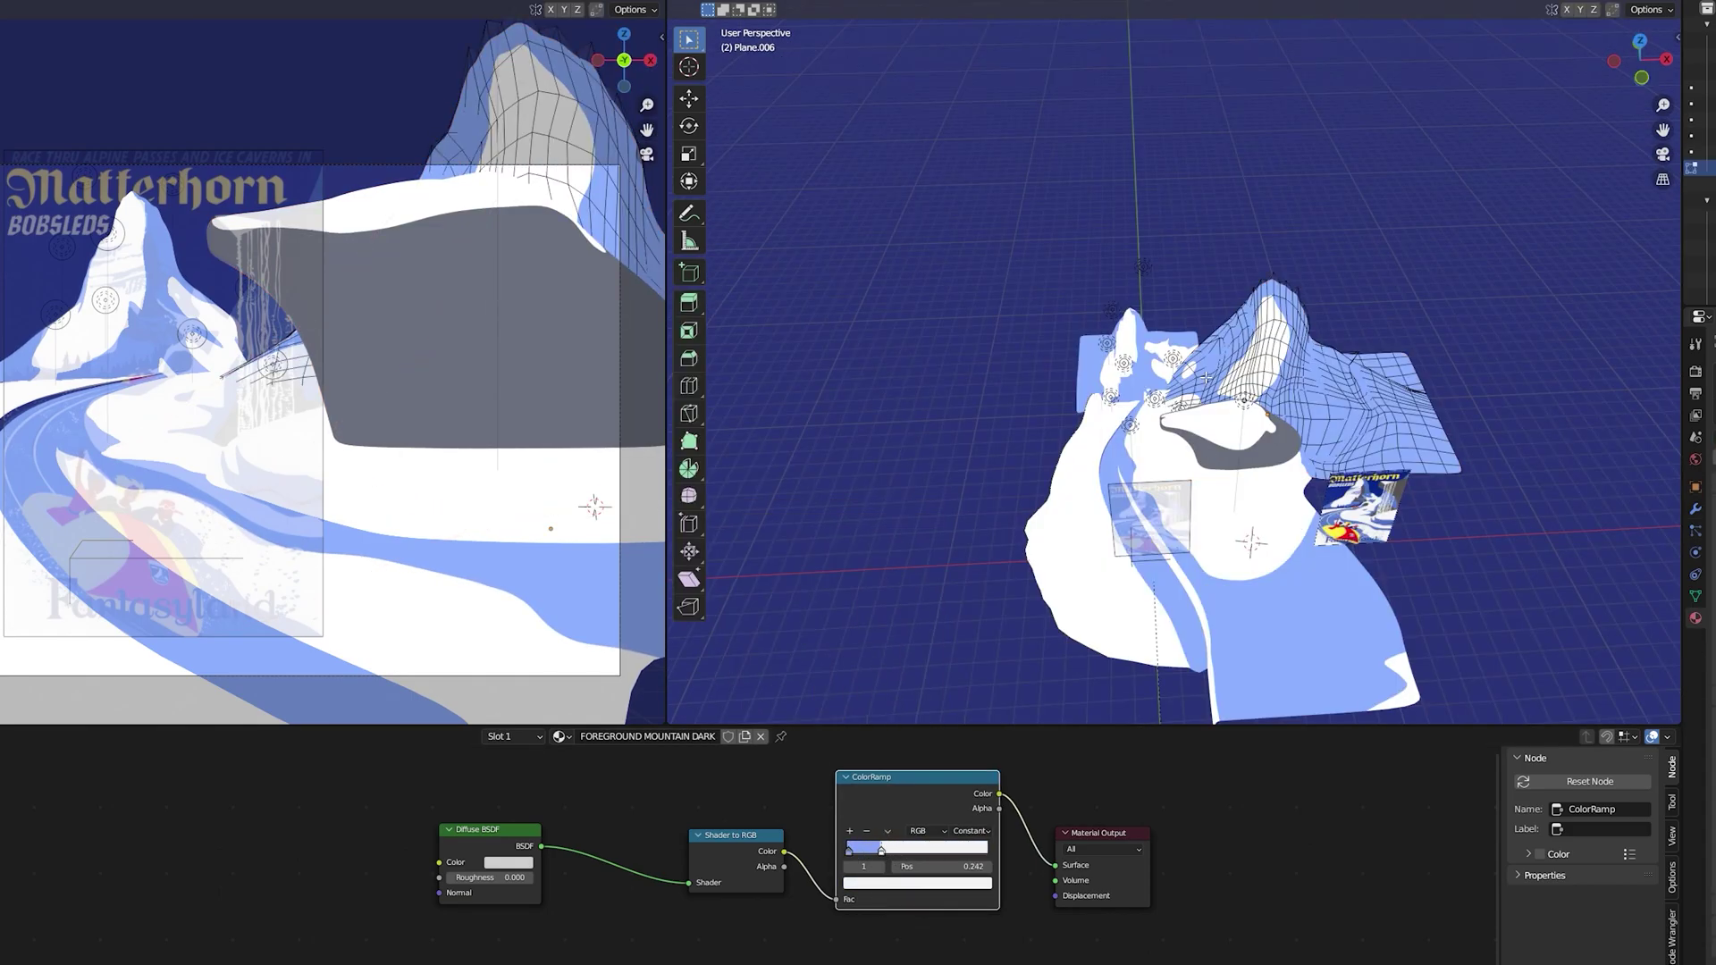
Adjust the height of the large mountain mesh behind the grey cliff along Z with proportional editing.
key(g)
key(z)
click(1207, 393)
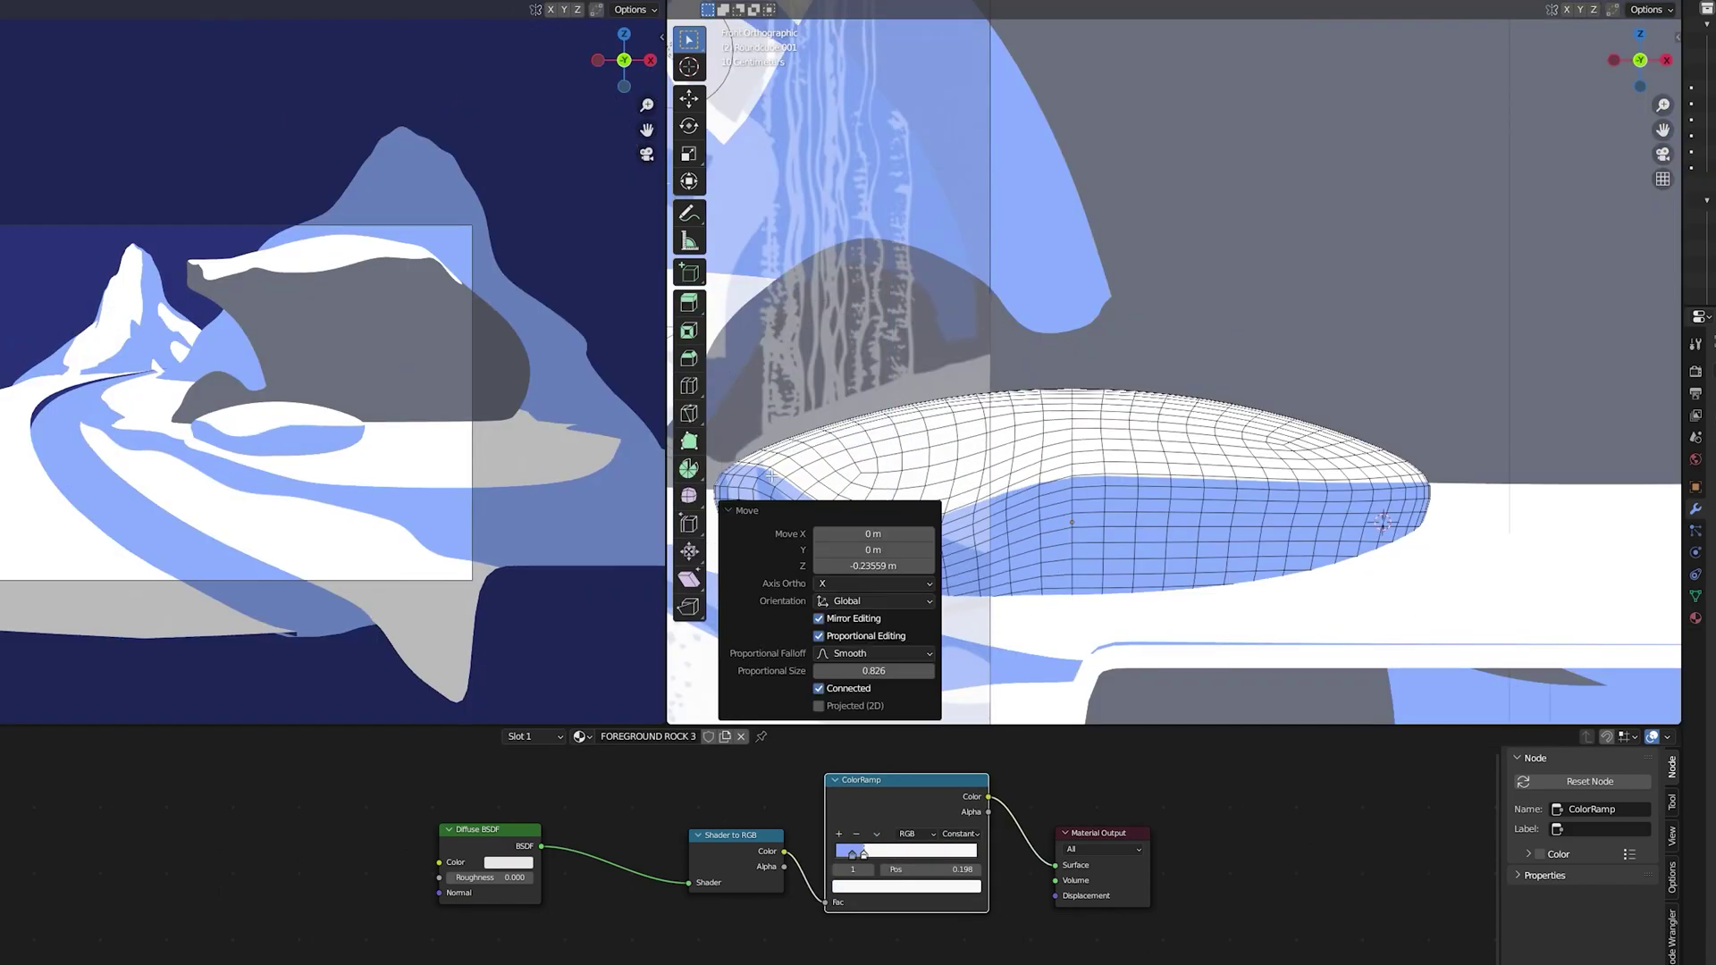
Reshape the flattened foreground rock vertically along Z with proportional editing and finish editing its mesh.
key(g)
key(z)
click(1163, 491)
key(Tab)
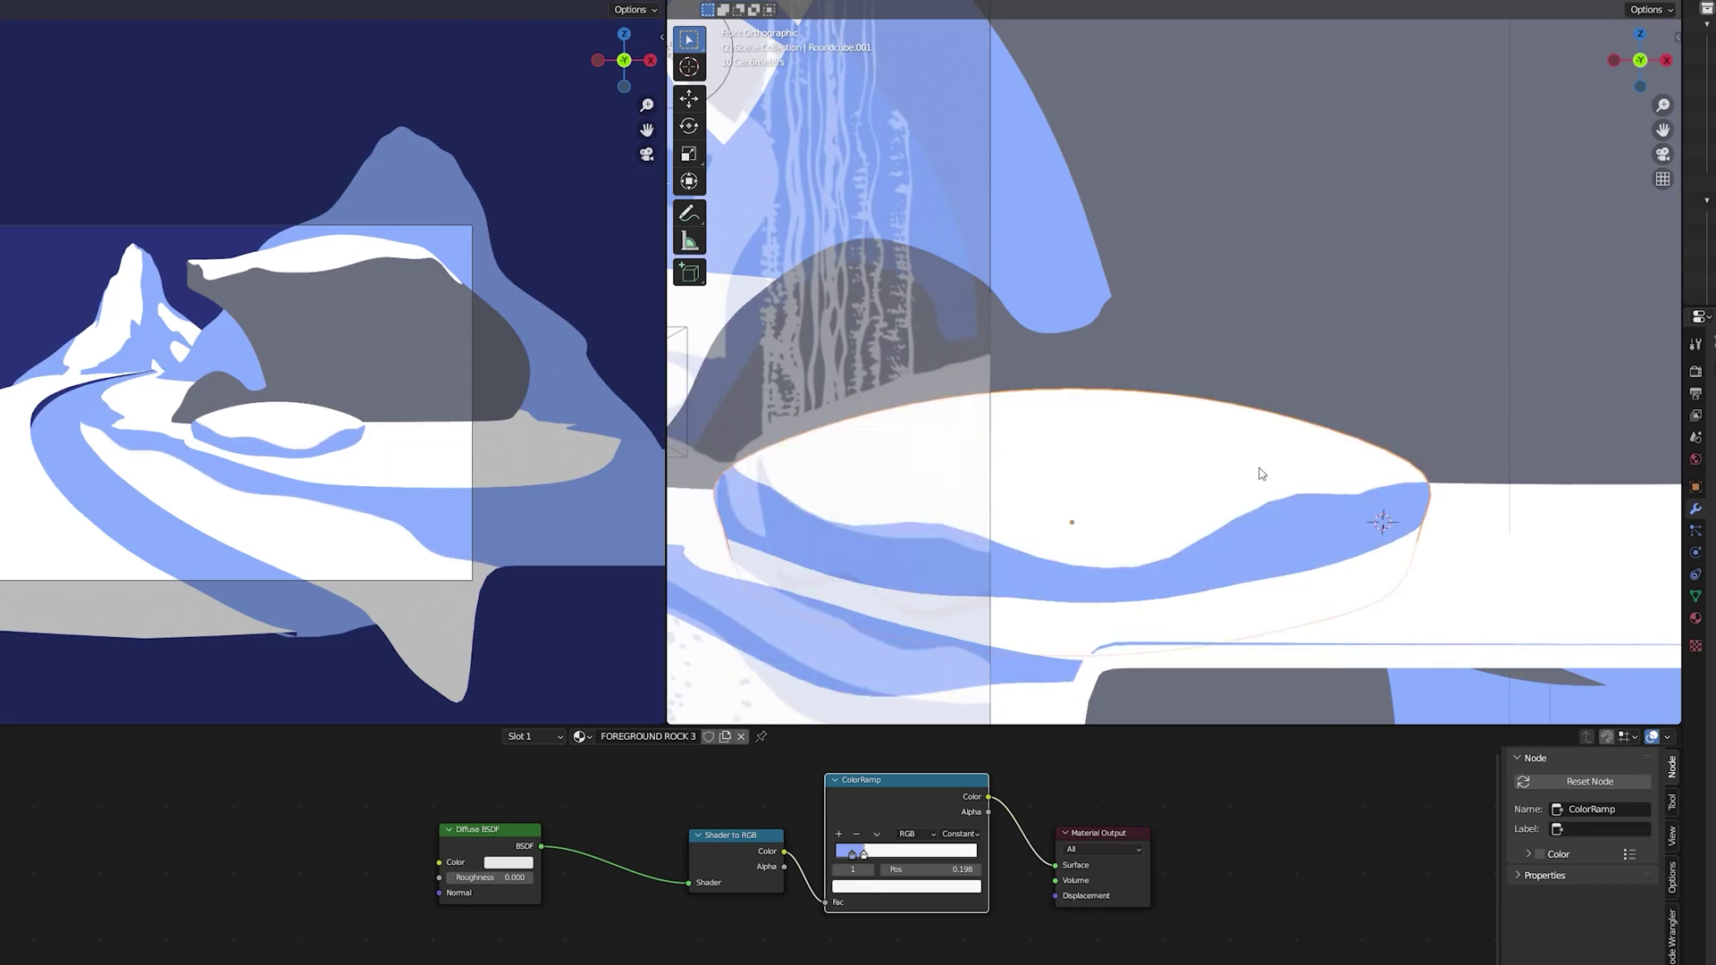
Duplicate the foreground rock in top view and scale the copy beside the existing rocks.
key(KP_7)
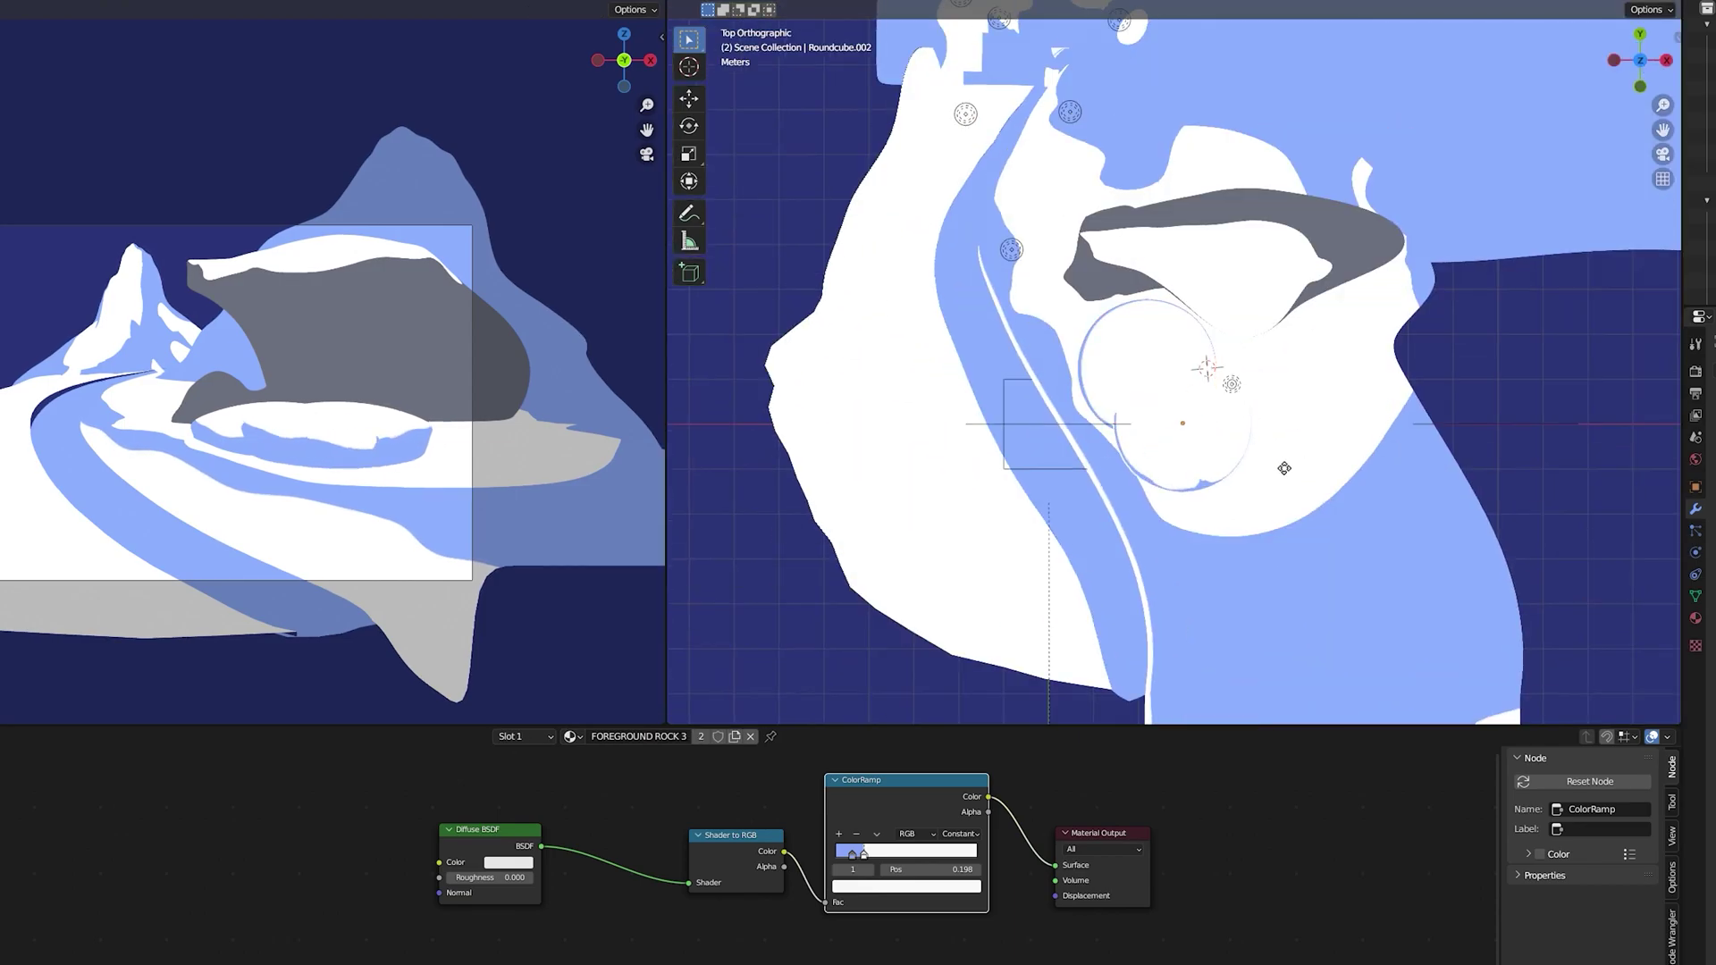
key(shift+d)
key(s)
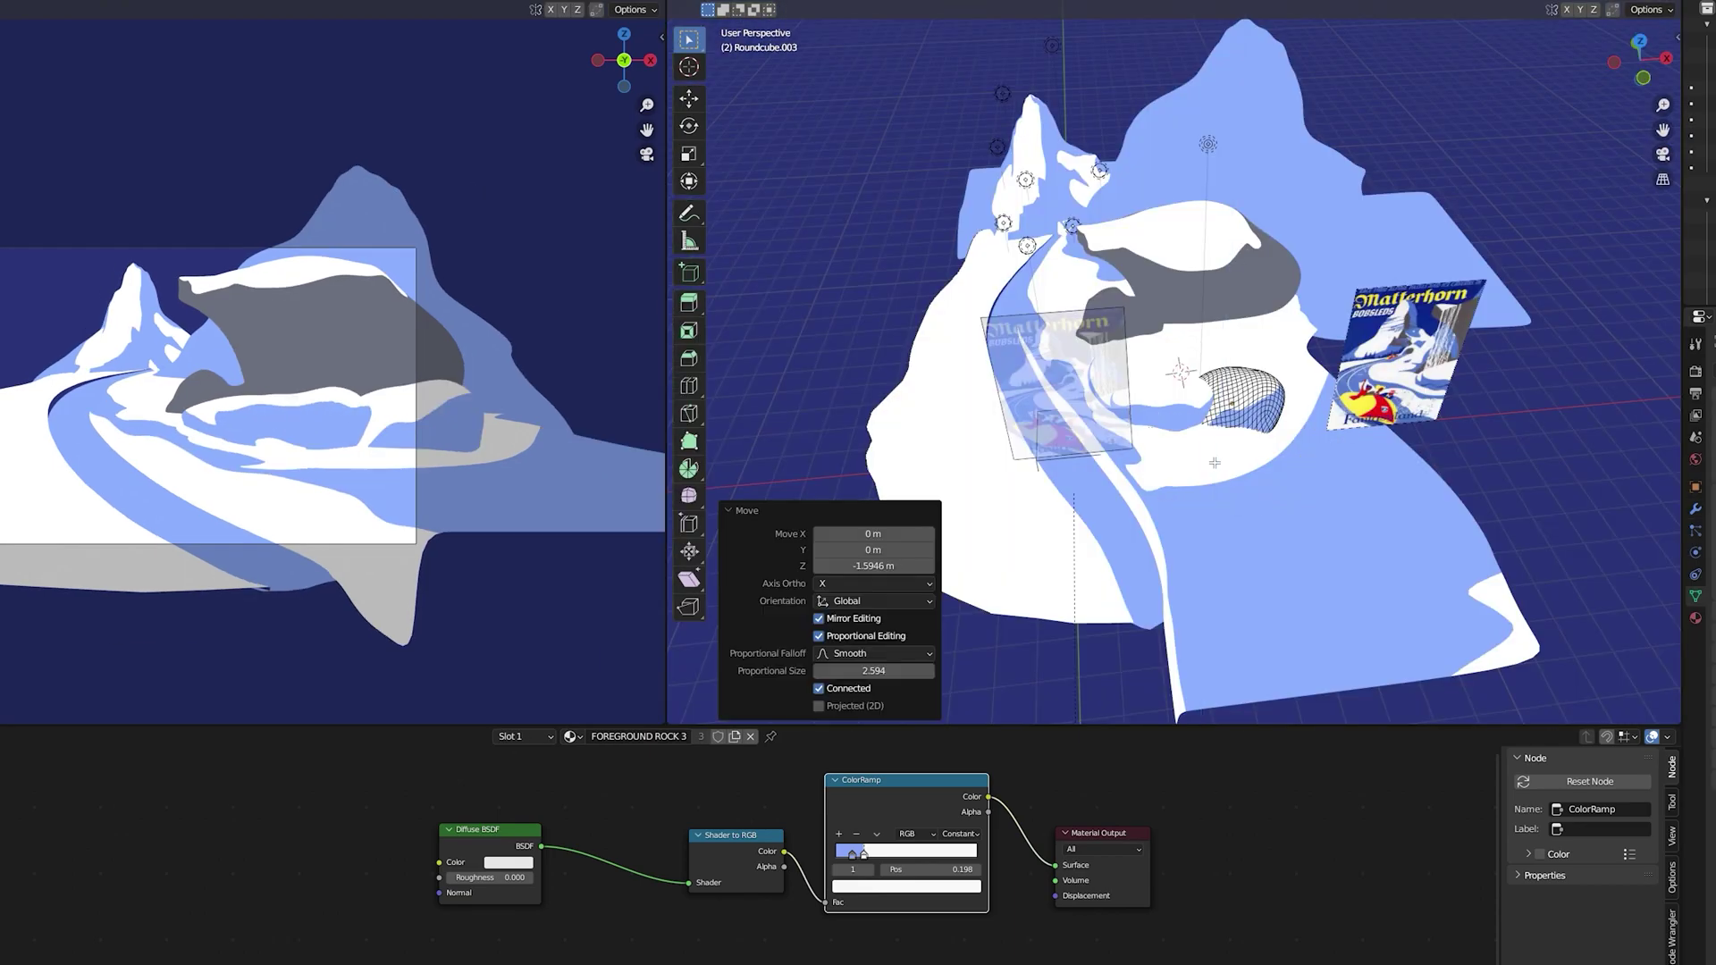
Sculpt the duplicated foreground rocks with proportional moves, forming a raised bump on the second rock's upper right.
key(g)
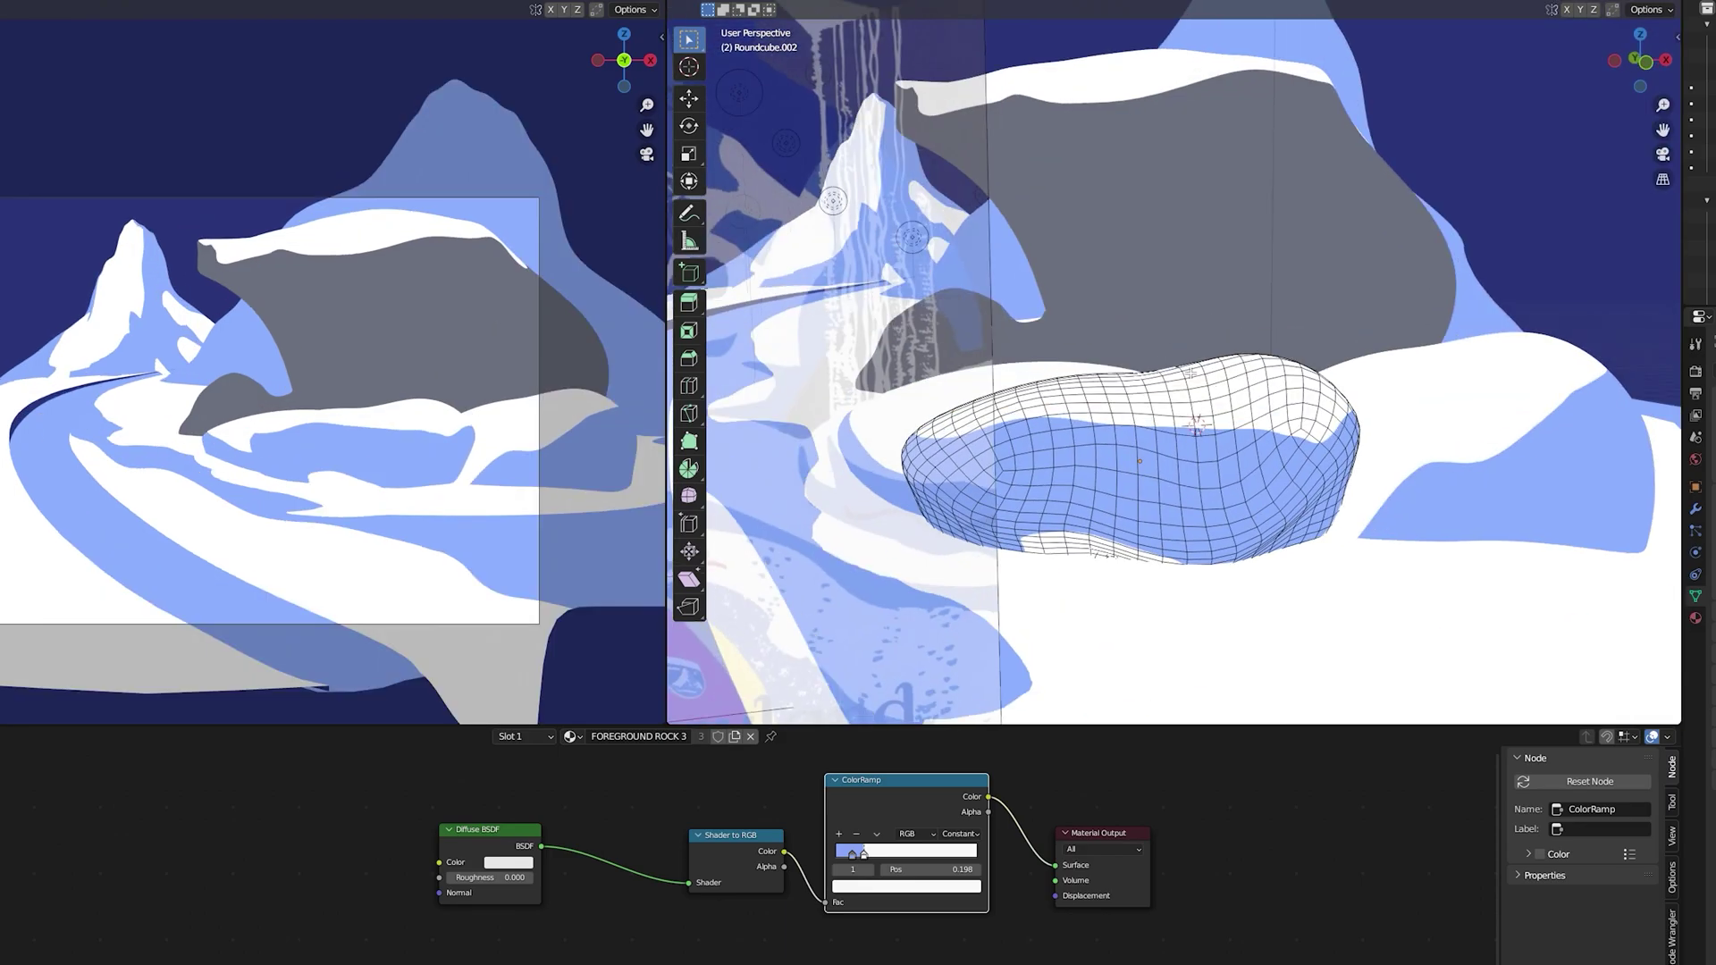
key(g)
click(1307, 355)
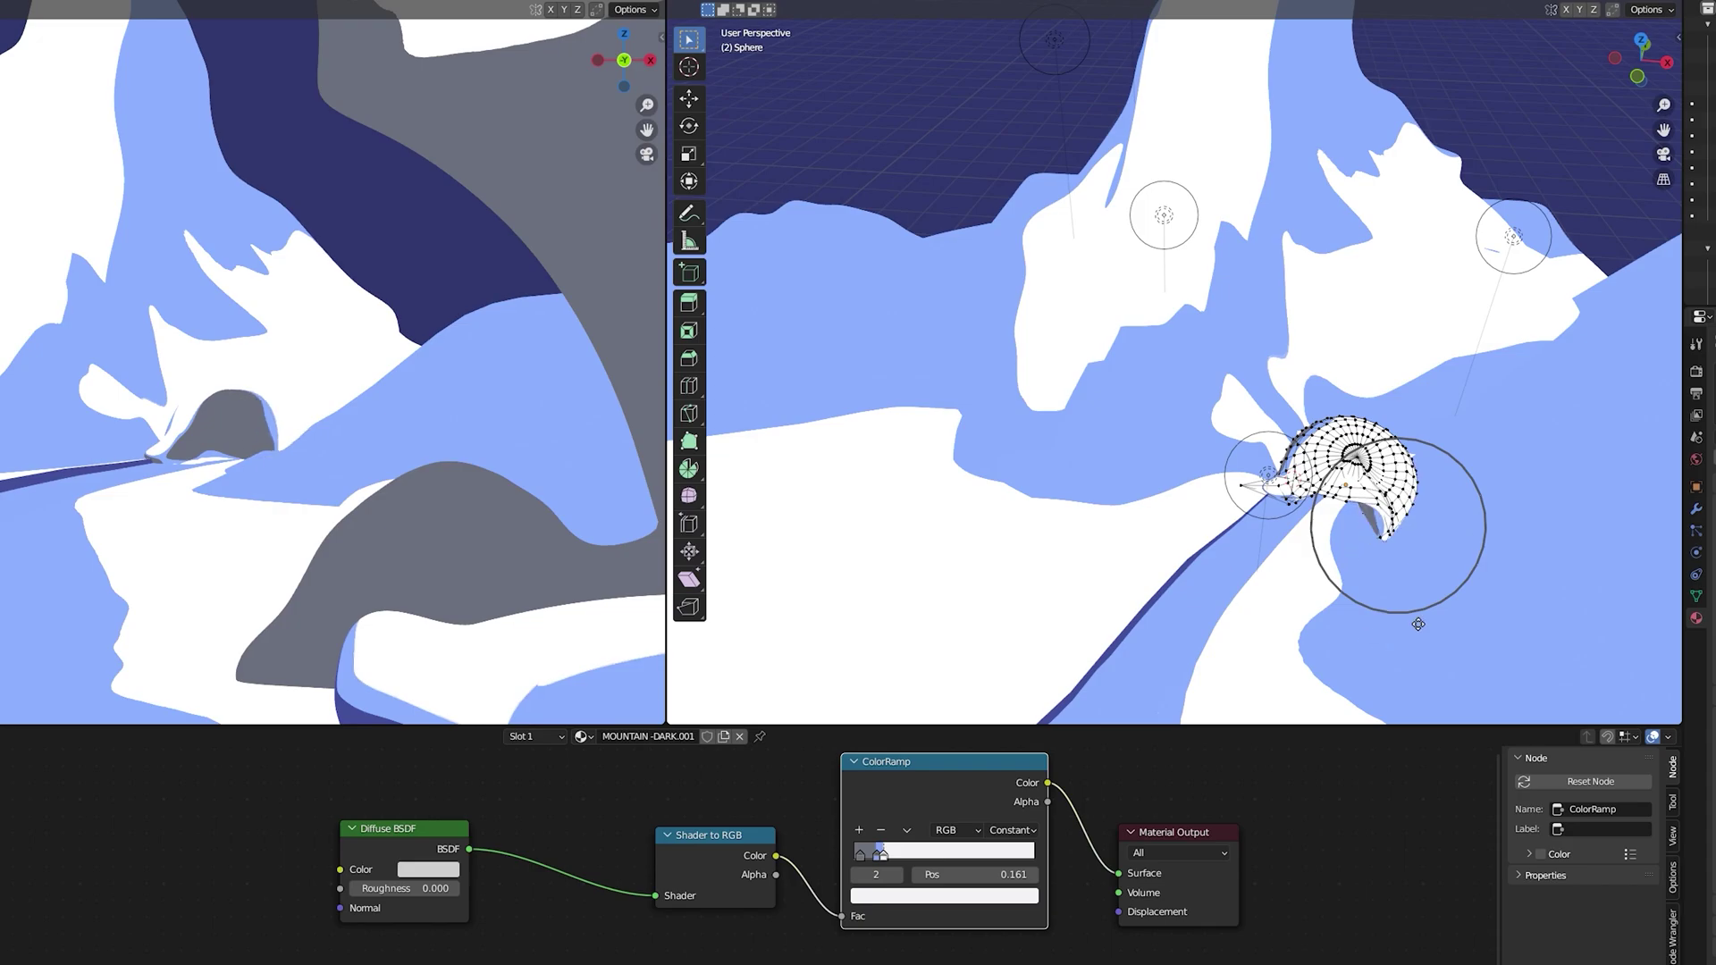
Shape the cave entrance mesh at the far end of the track with proportional editing.
click(1416, 620)
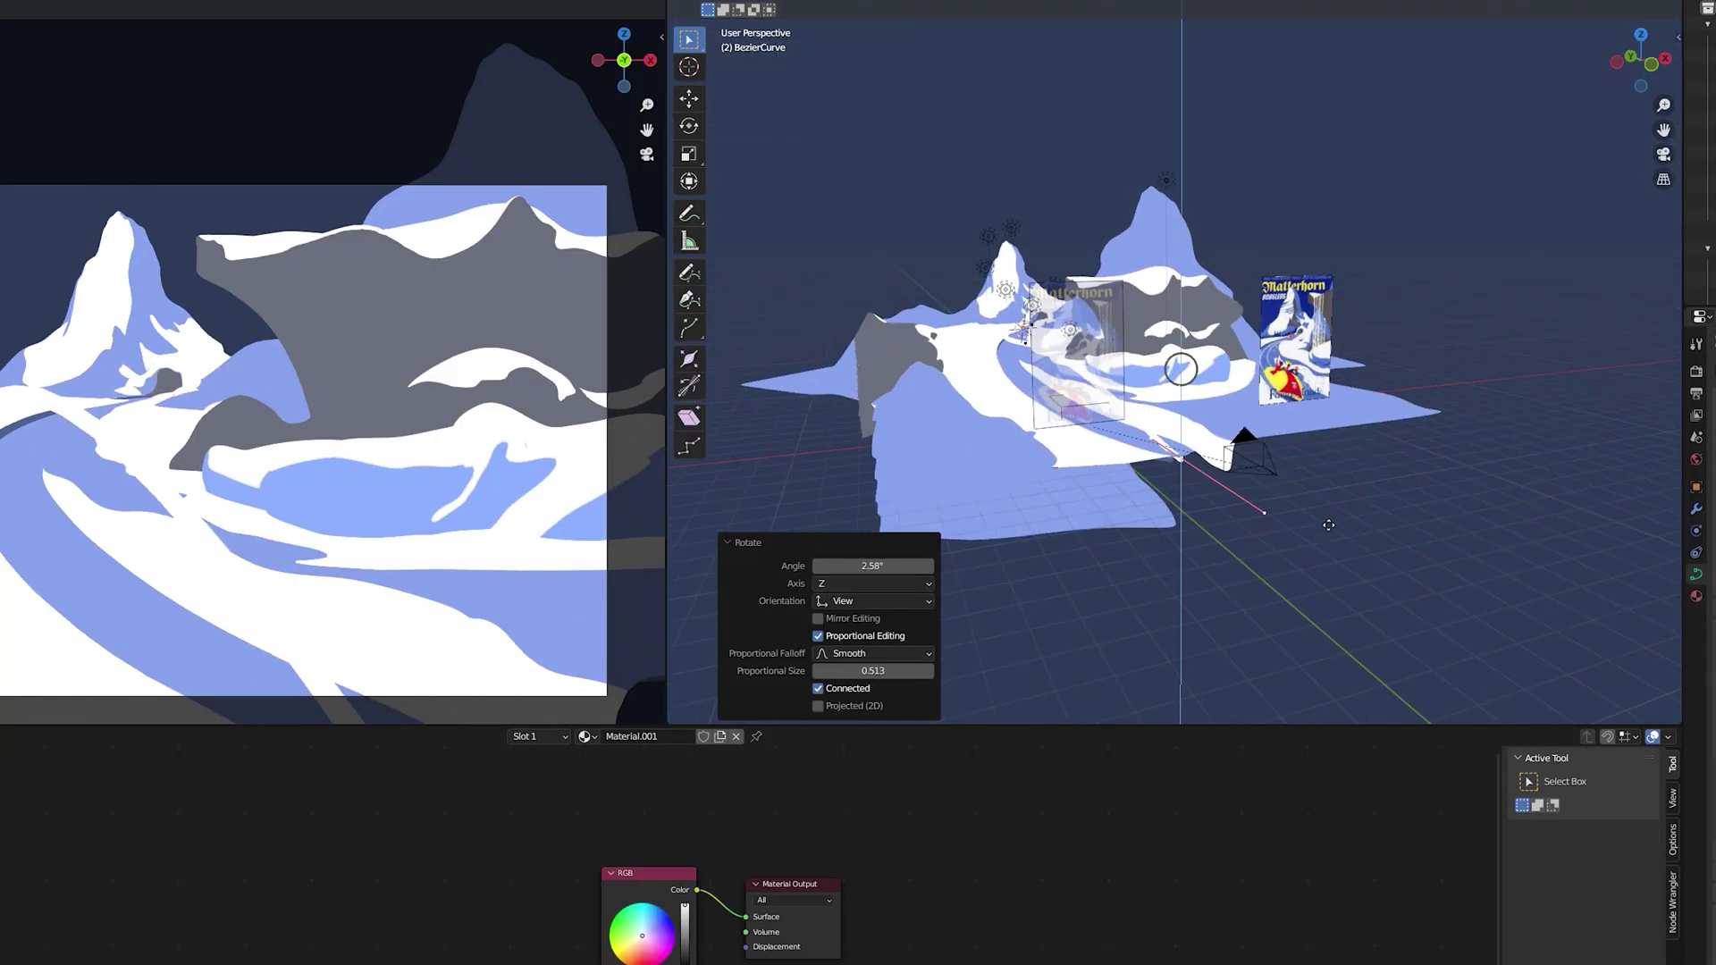
middle_drag(1234, 487, 1292, 539)
scroll(1292, 539, down, 5)
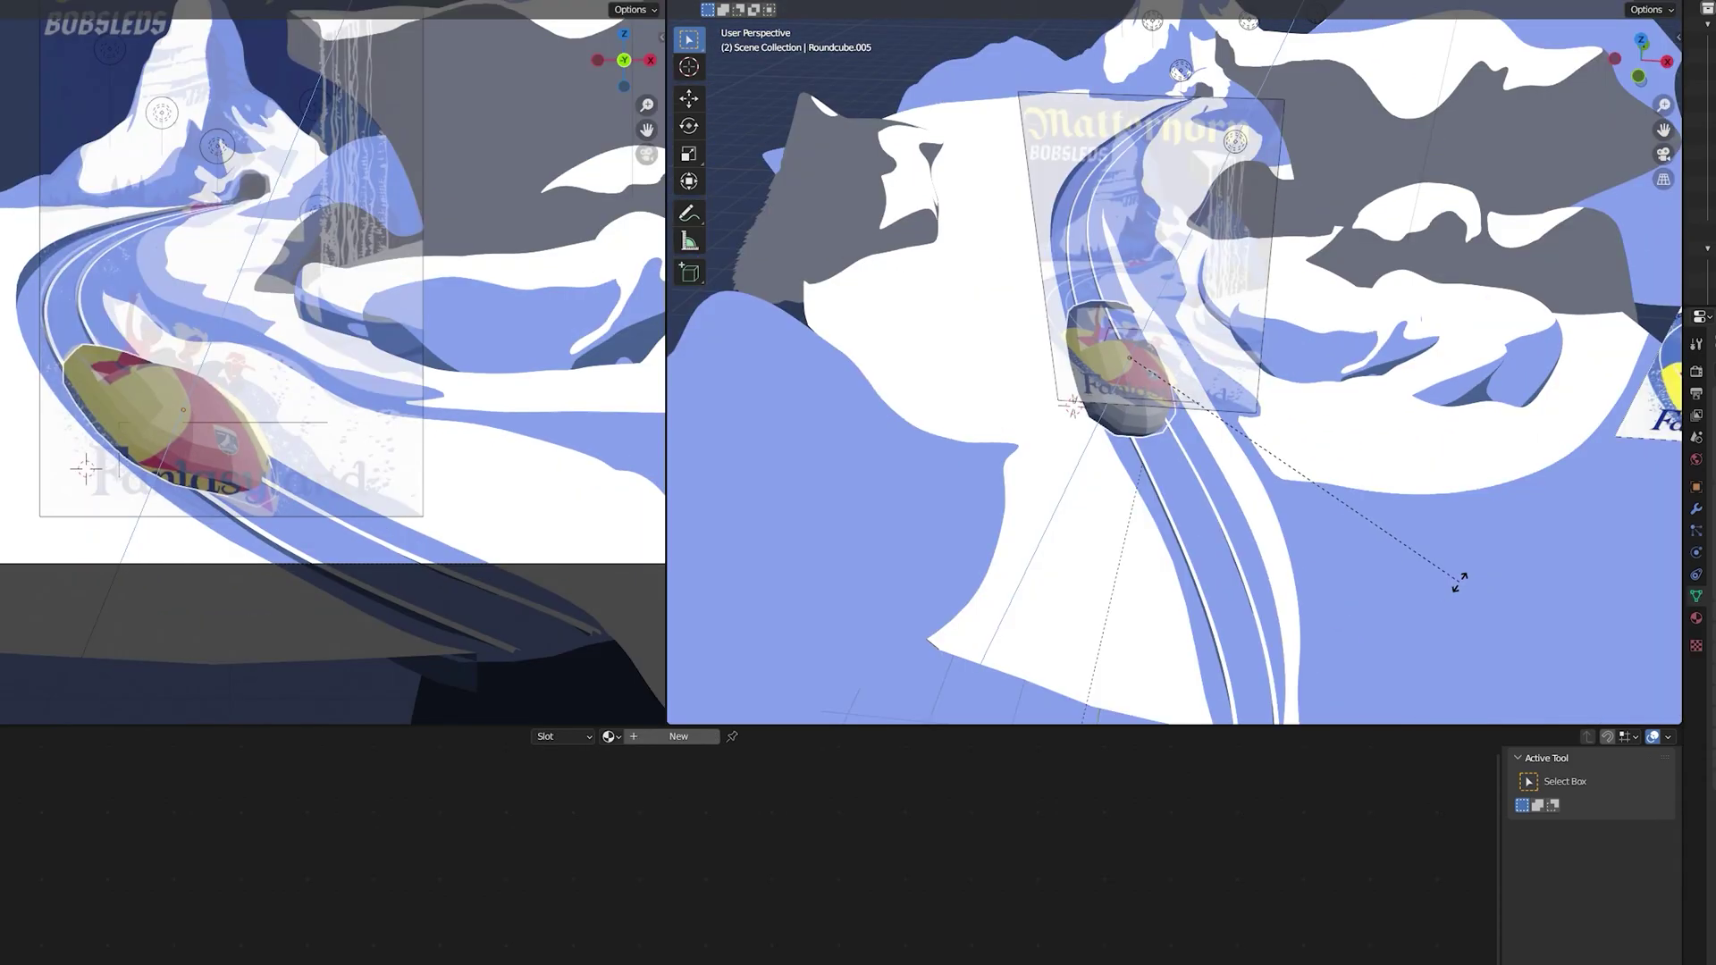
Scale the bobsled body to fit the track and reposition a colour stop of the BOB SLED ramp.
click(1463, 576)
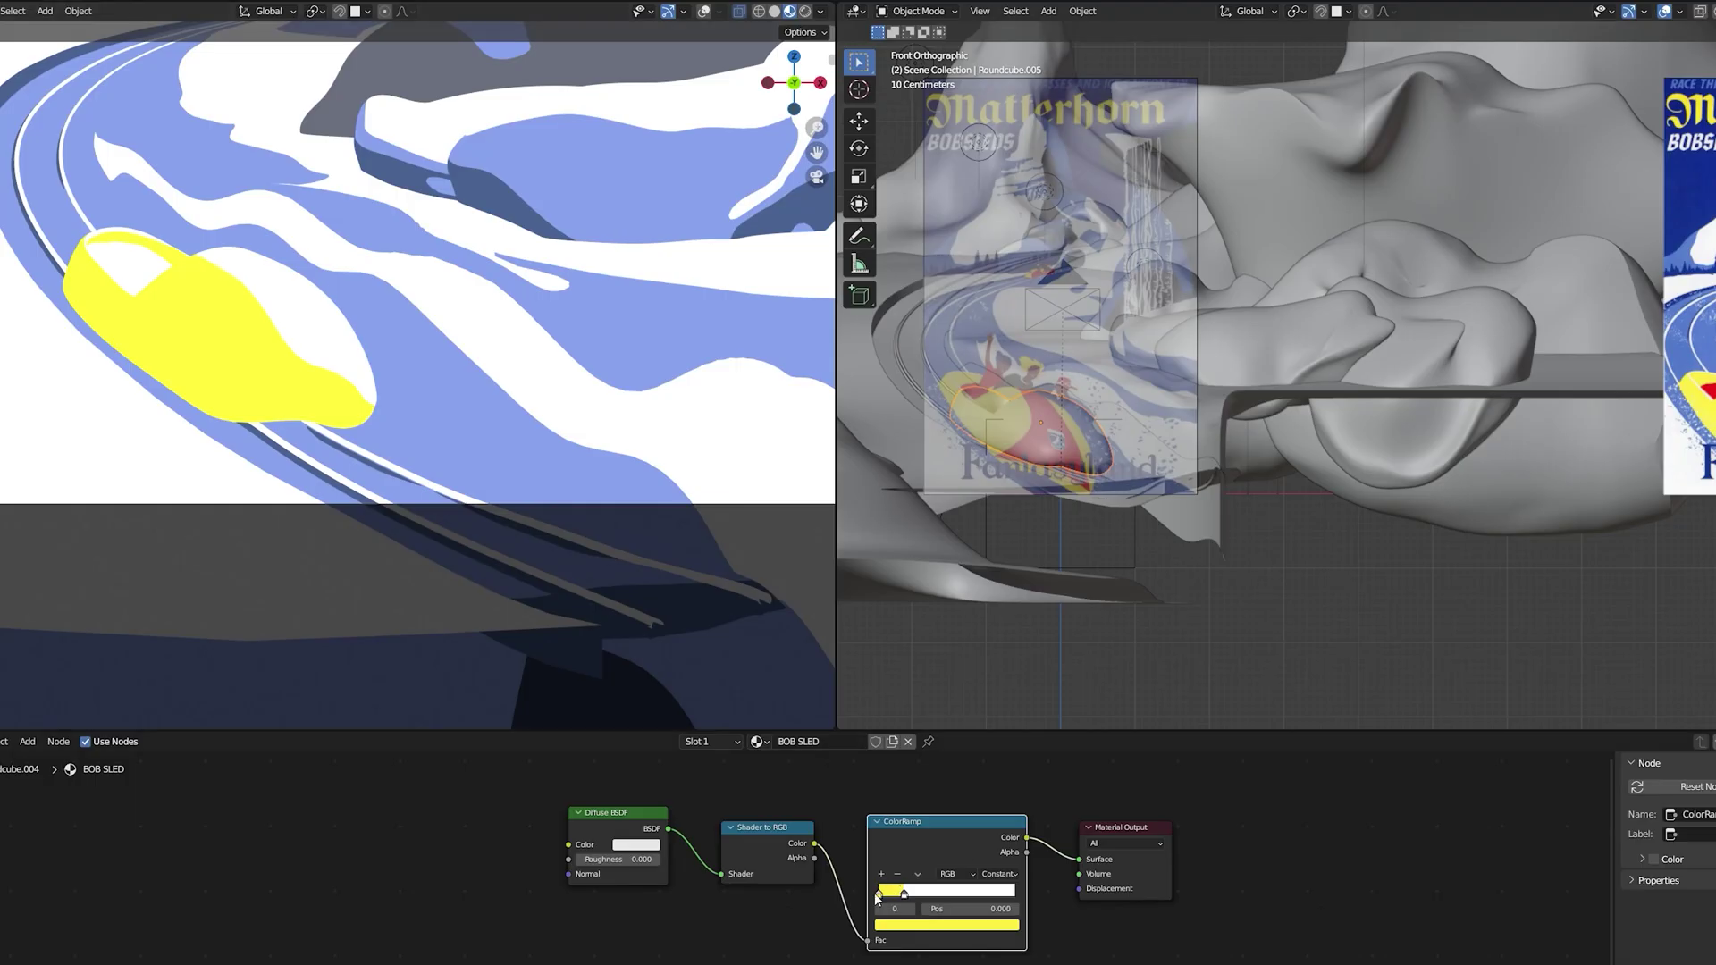
mouse_move(945, 894)
mouse_down()
mouse_move(912, 894)
mouse_move(950, 894)
mouse_up()
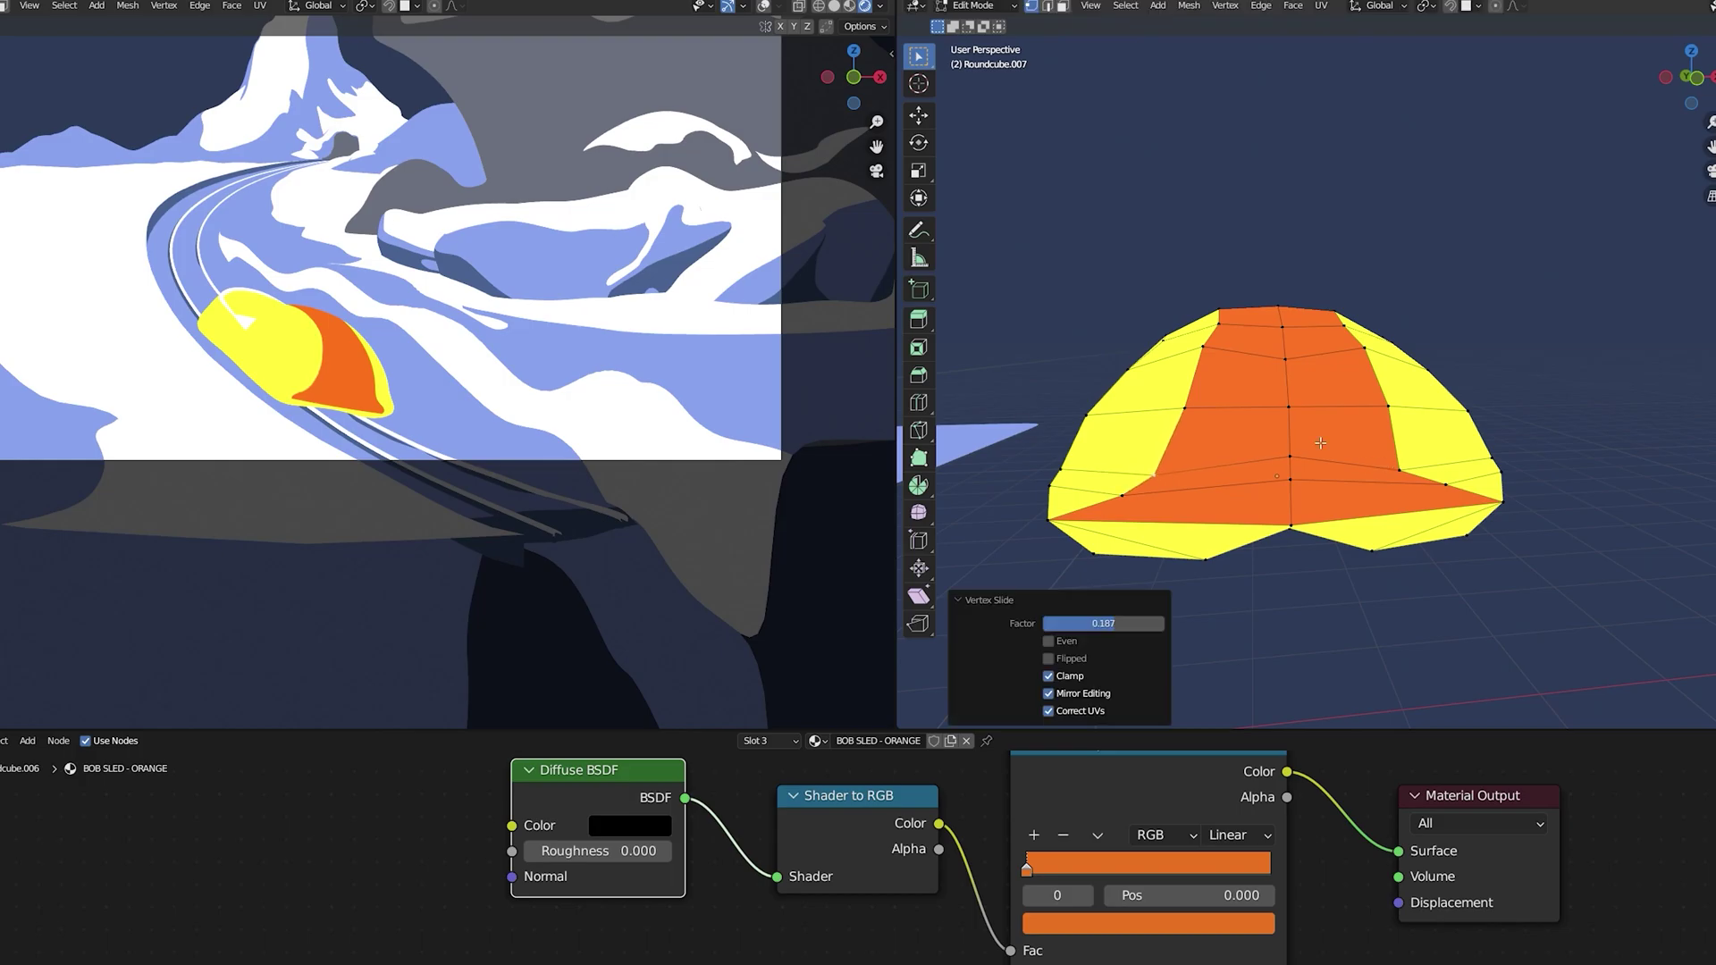
Slide the vertices around the bobsled's orange nose panel along their edges to refine the panel's outline.
click(1551, 487)
key(g)
key(g)
click(1440, 429)
key(g)
key(g)
click(1364, 355)
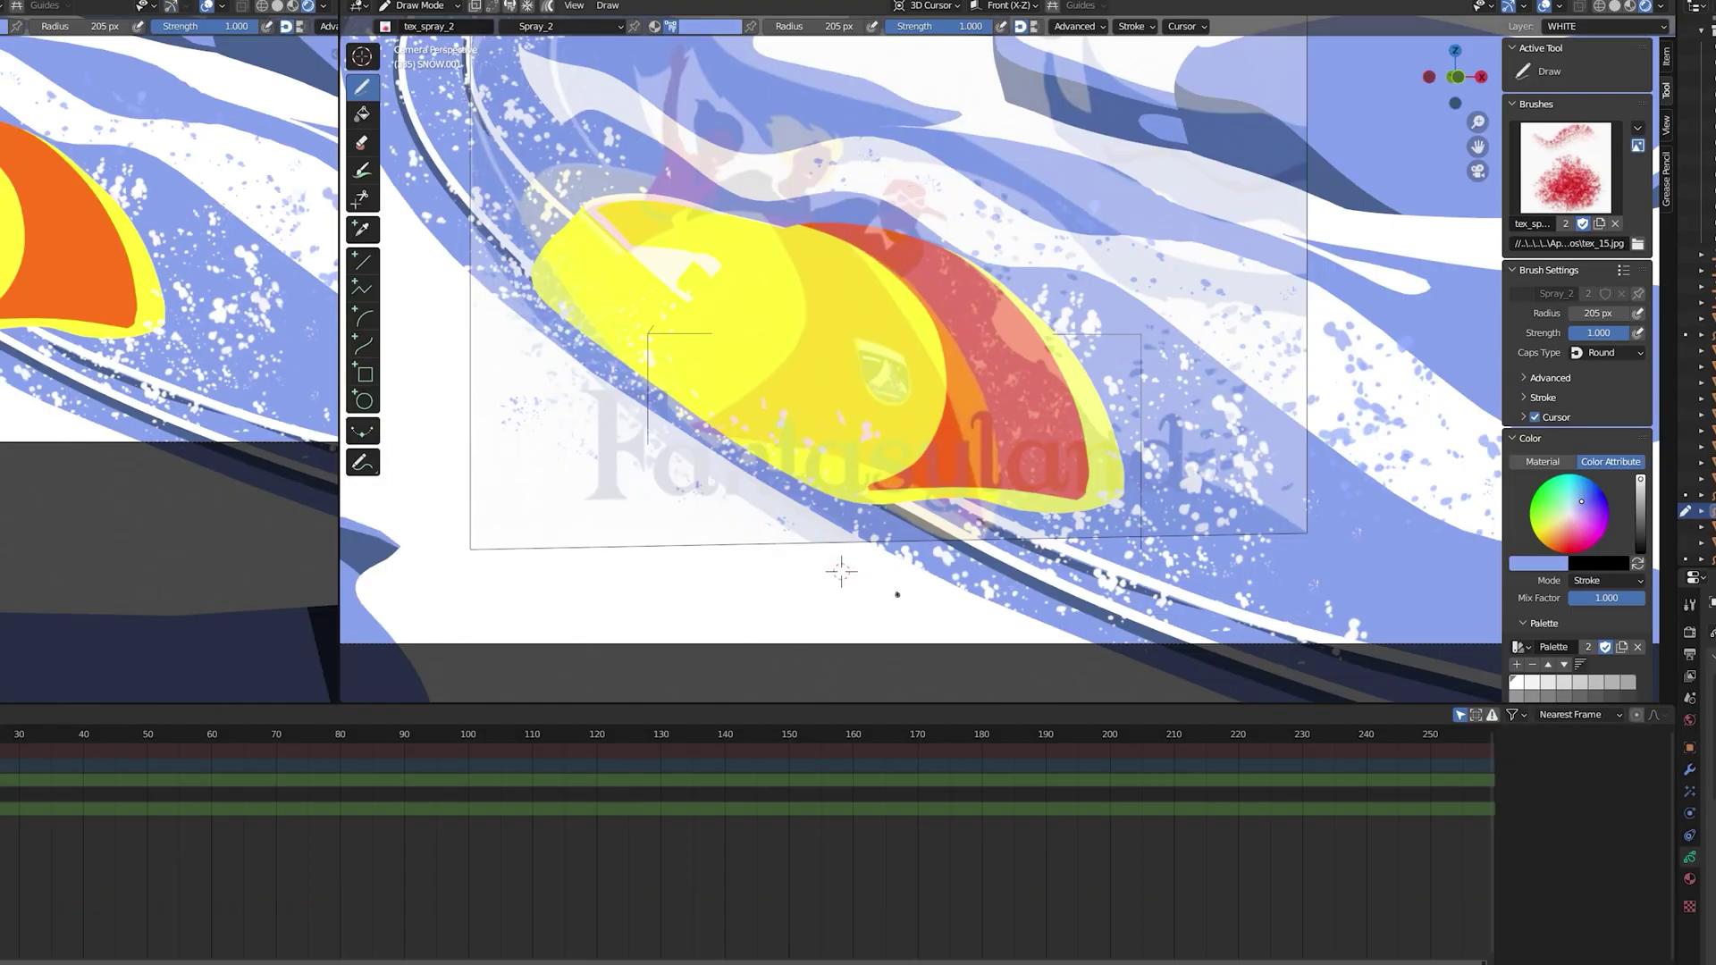
shift+middle_drag(841, 570, 948, 642)
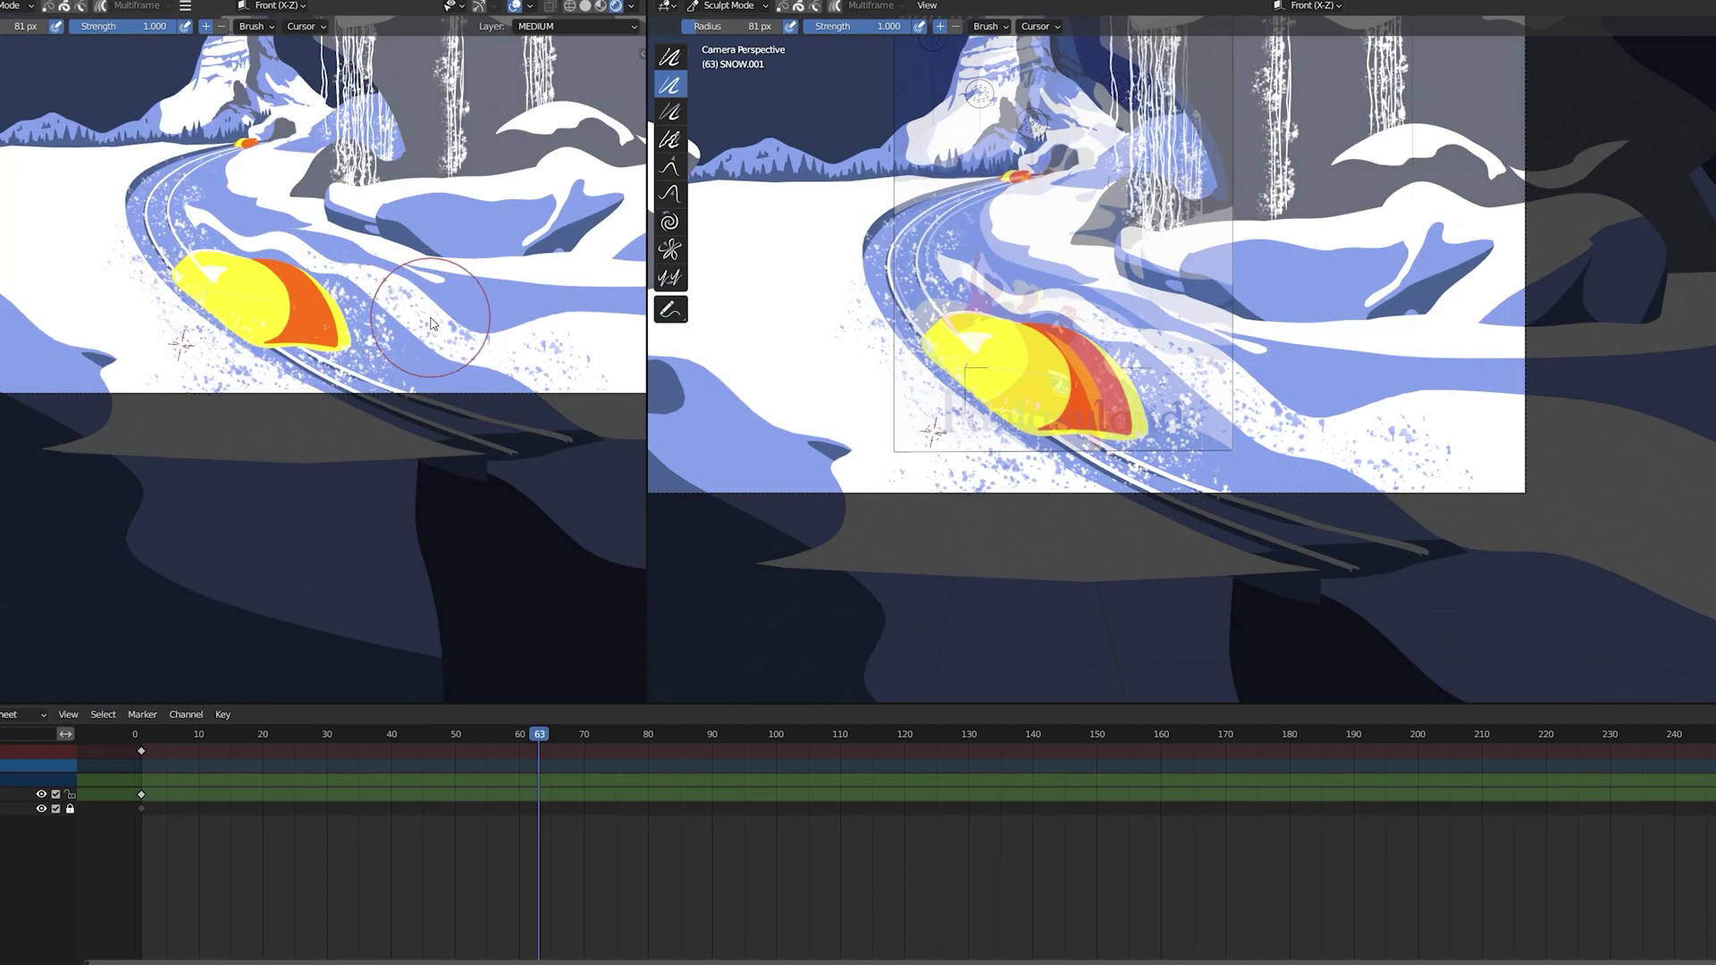
scroll(450, 435, up, 5)
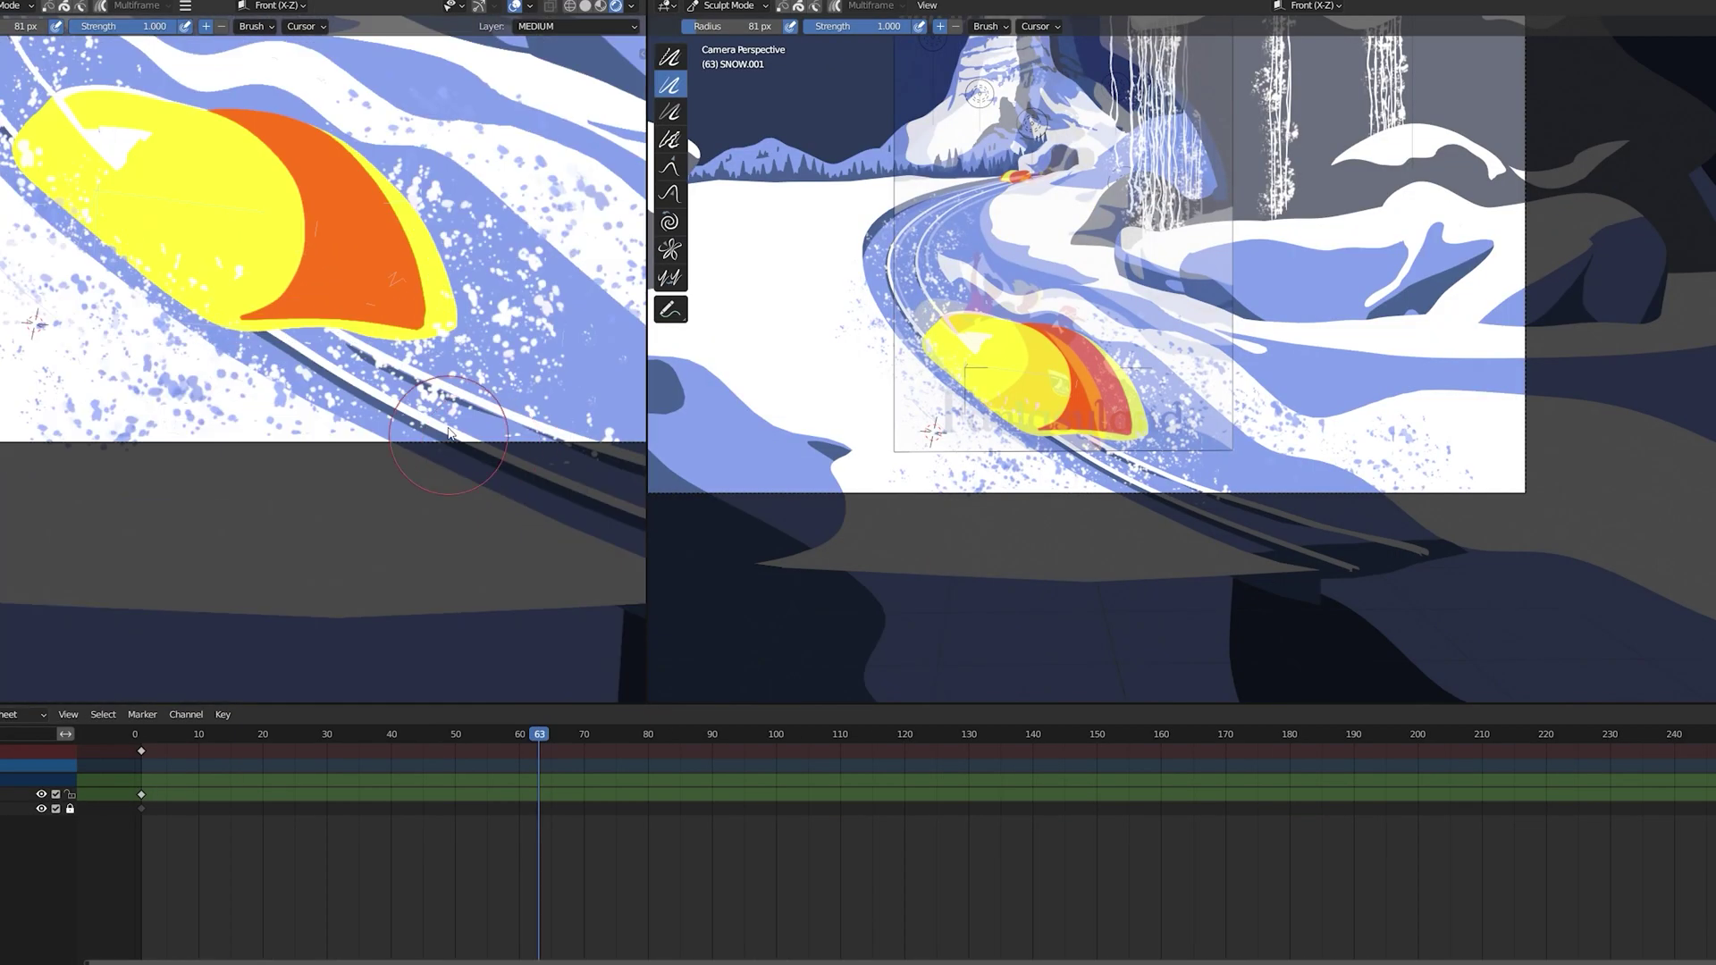
scroll(450, 436, down, 8)
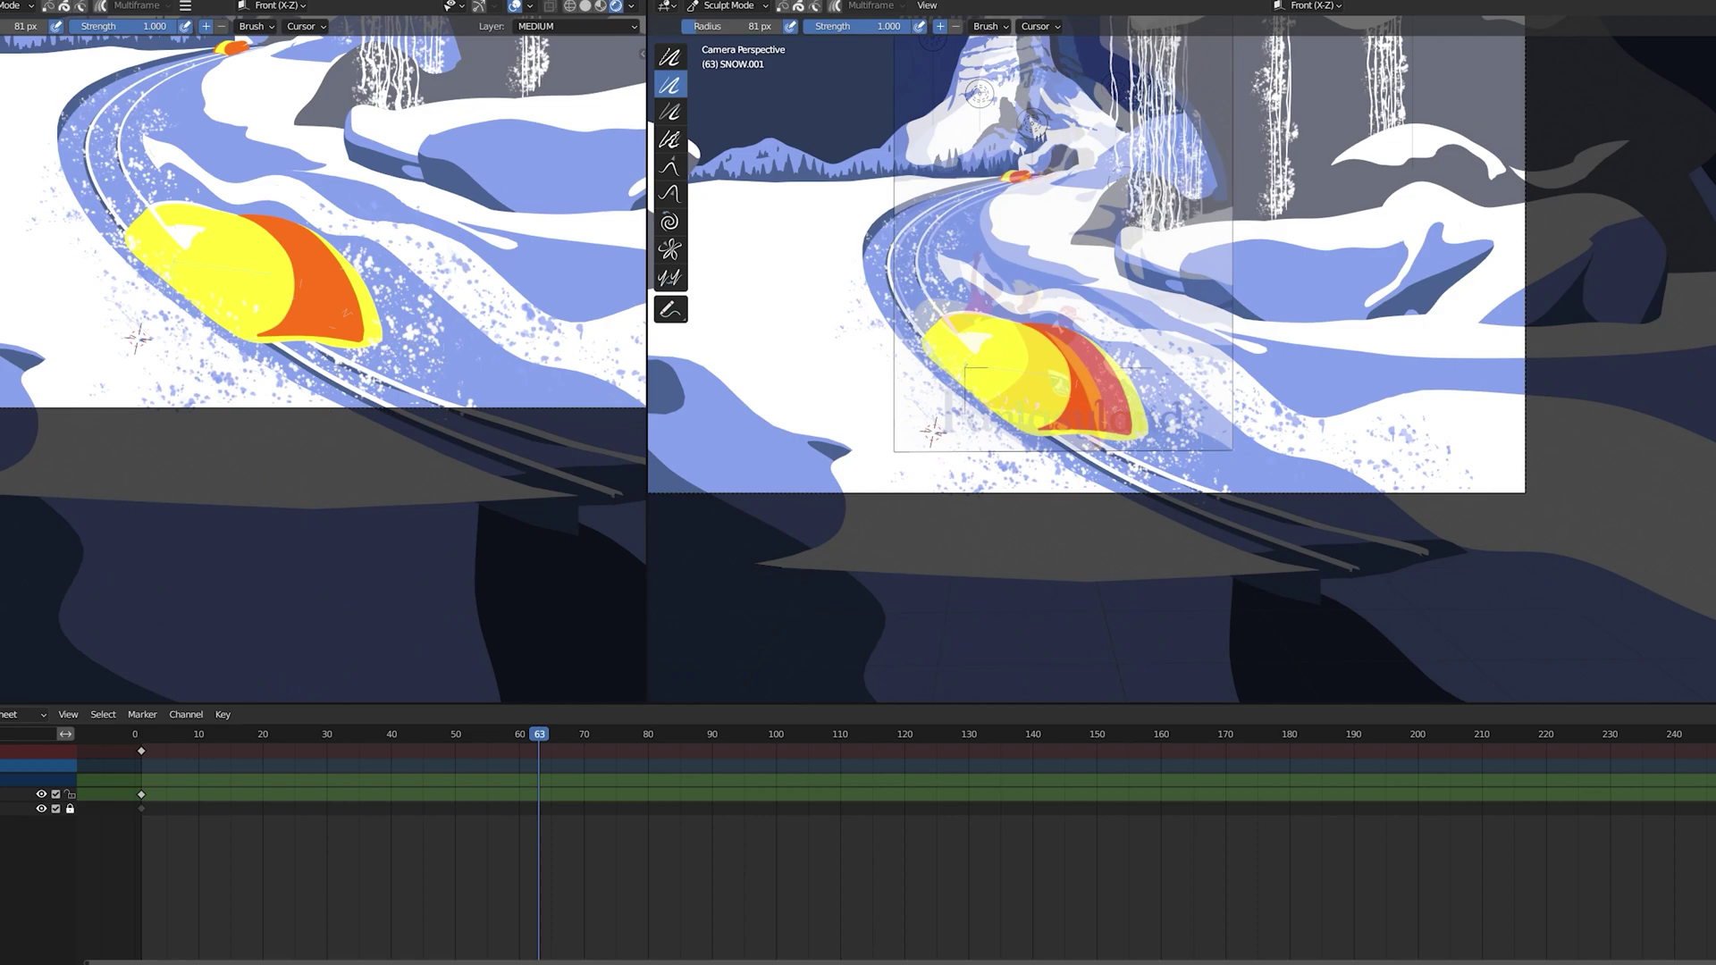
click(729, 5)
click(728, 81)
click(1018, 26)
click(1018, 107)
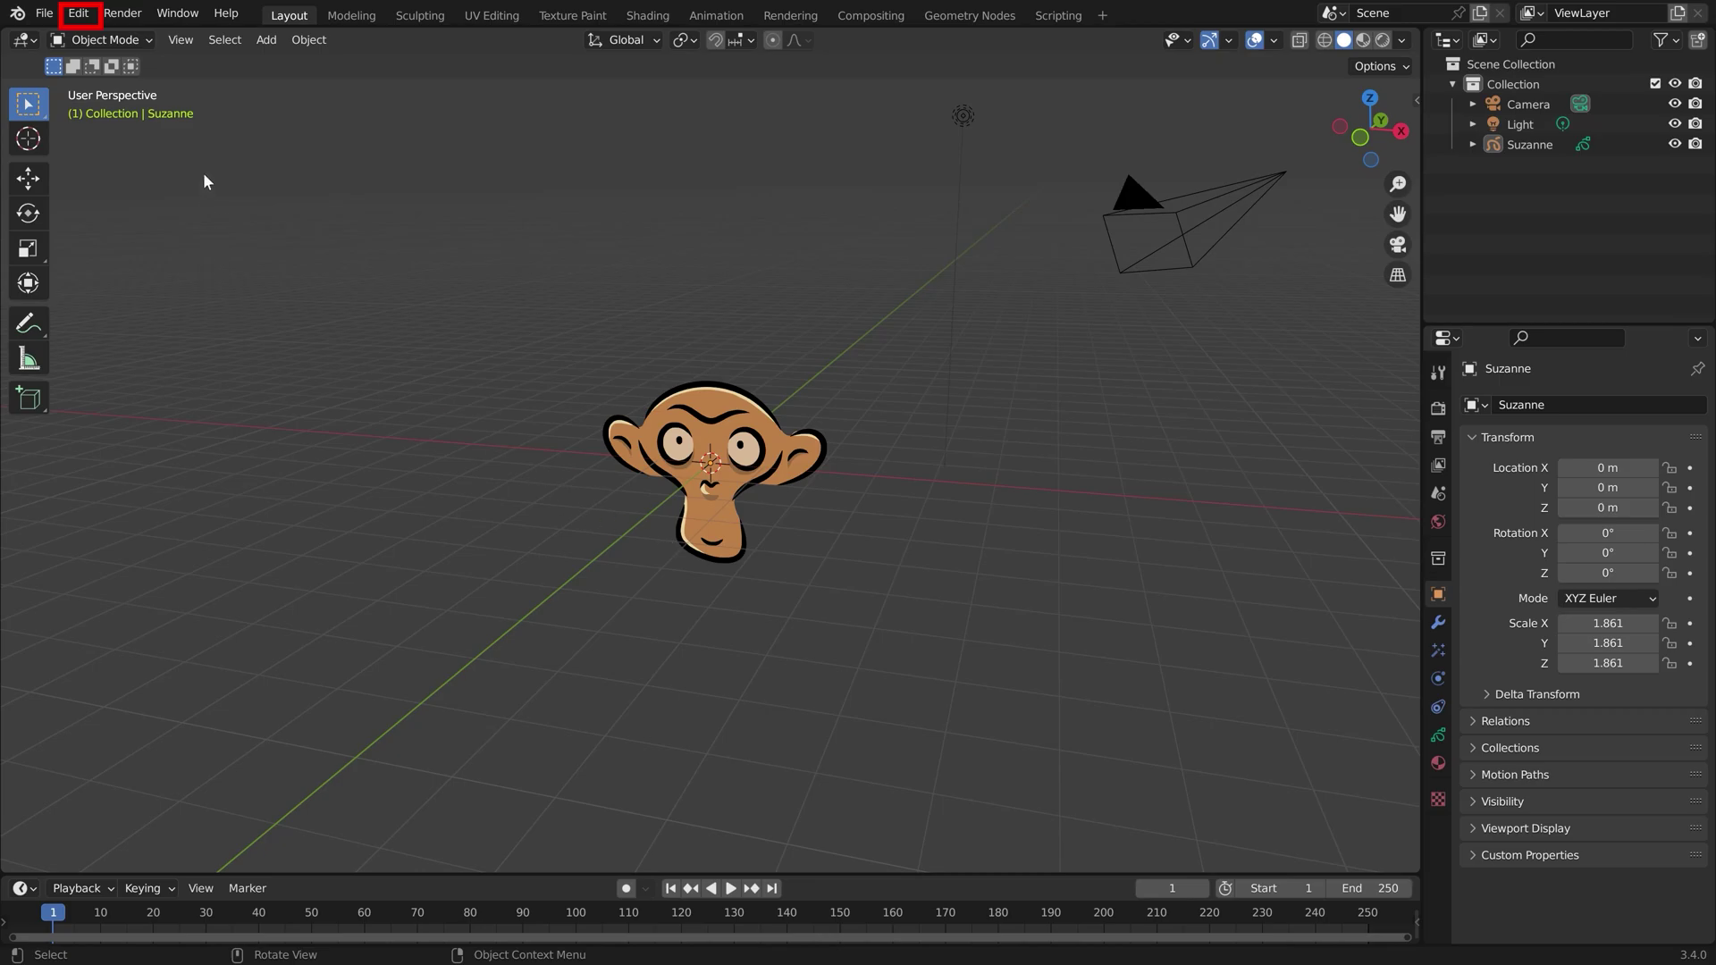
Search the add-ons in the preferences for "grease" to check that Grease Pencil Tools is enabled, and close the preferences.
click(79, 13)
click(142, 299)
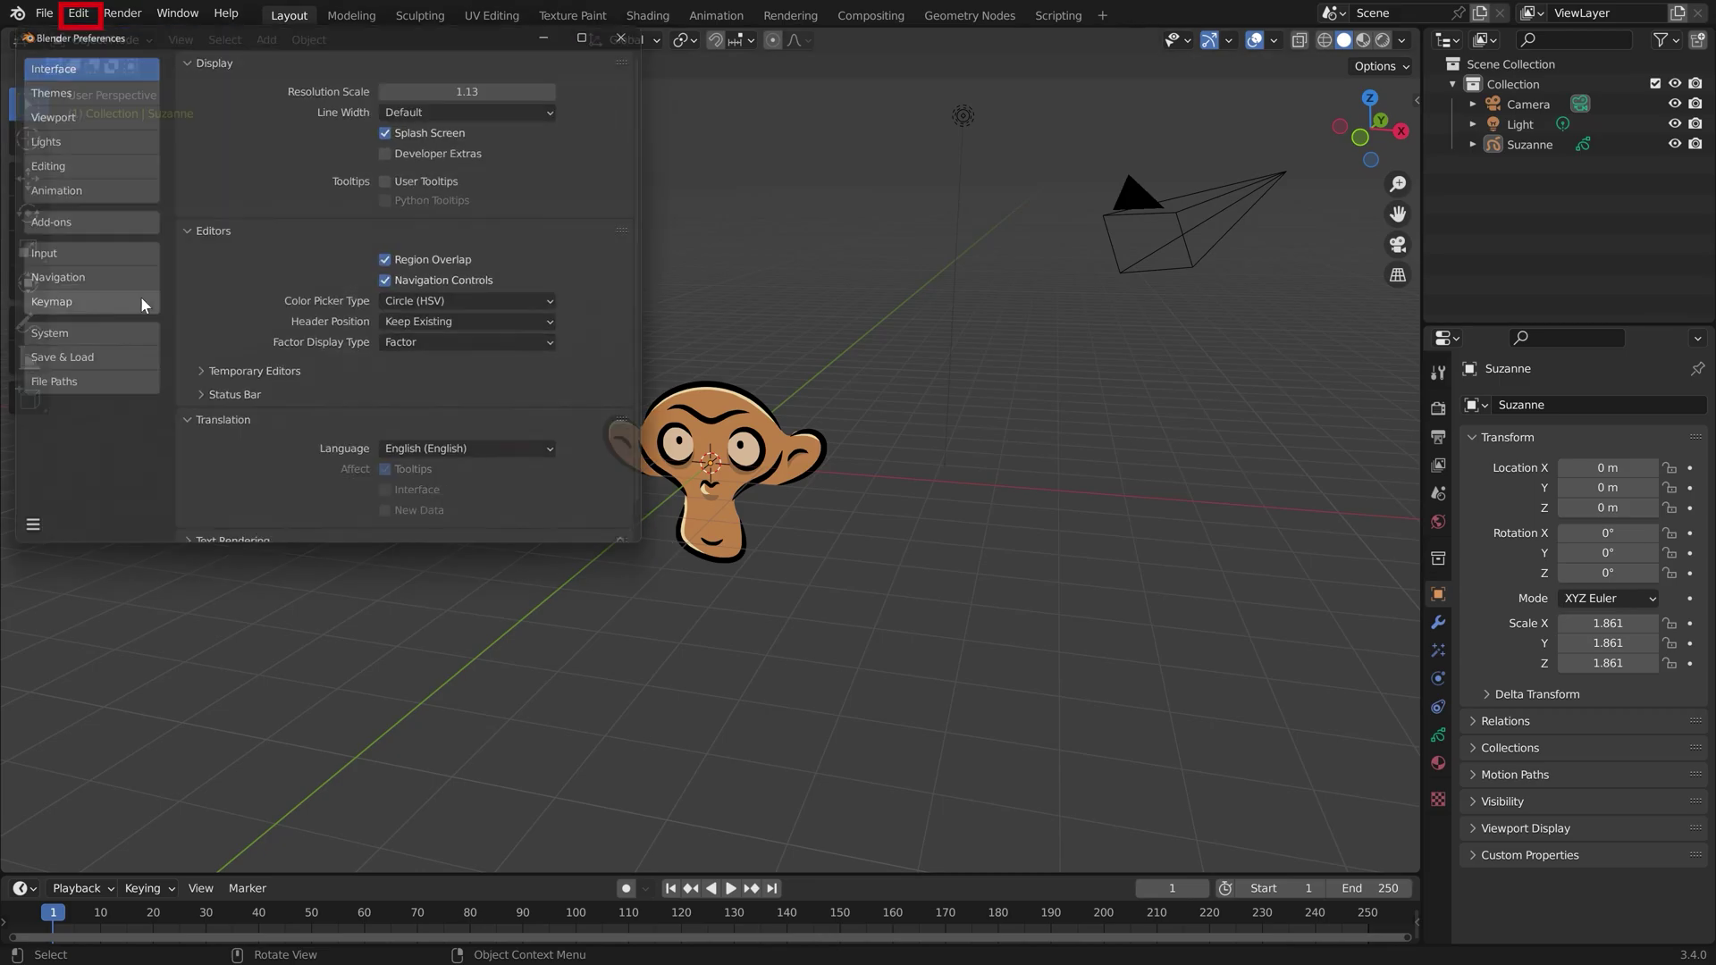
click(114, 225)
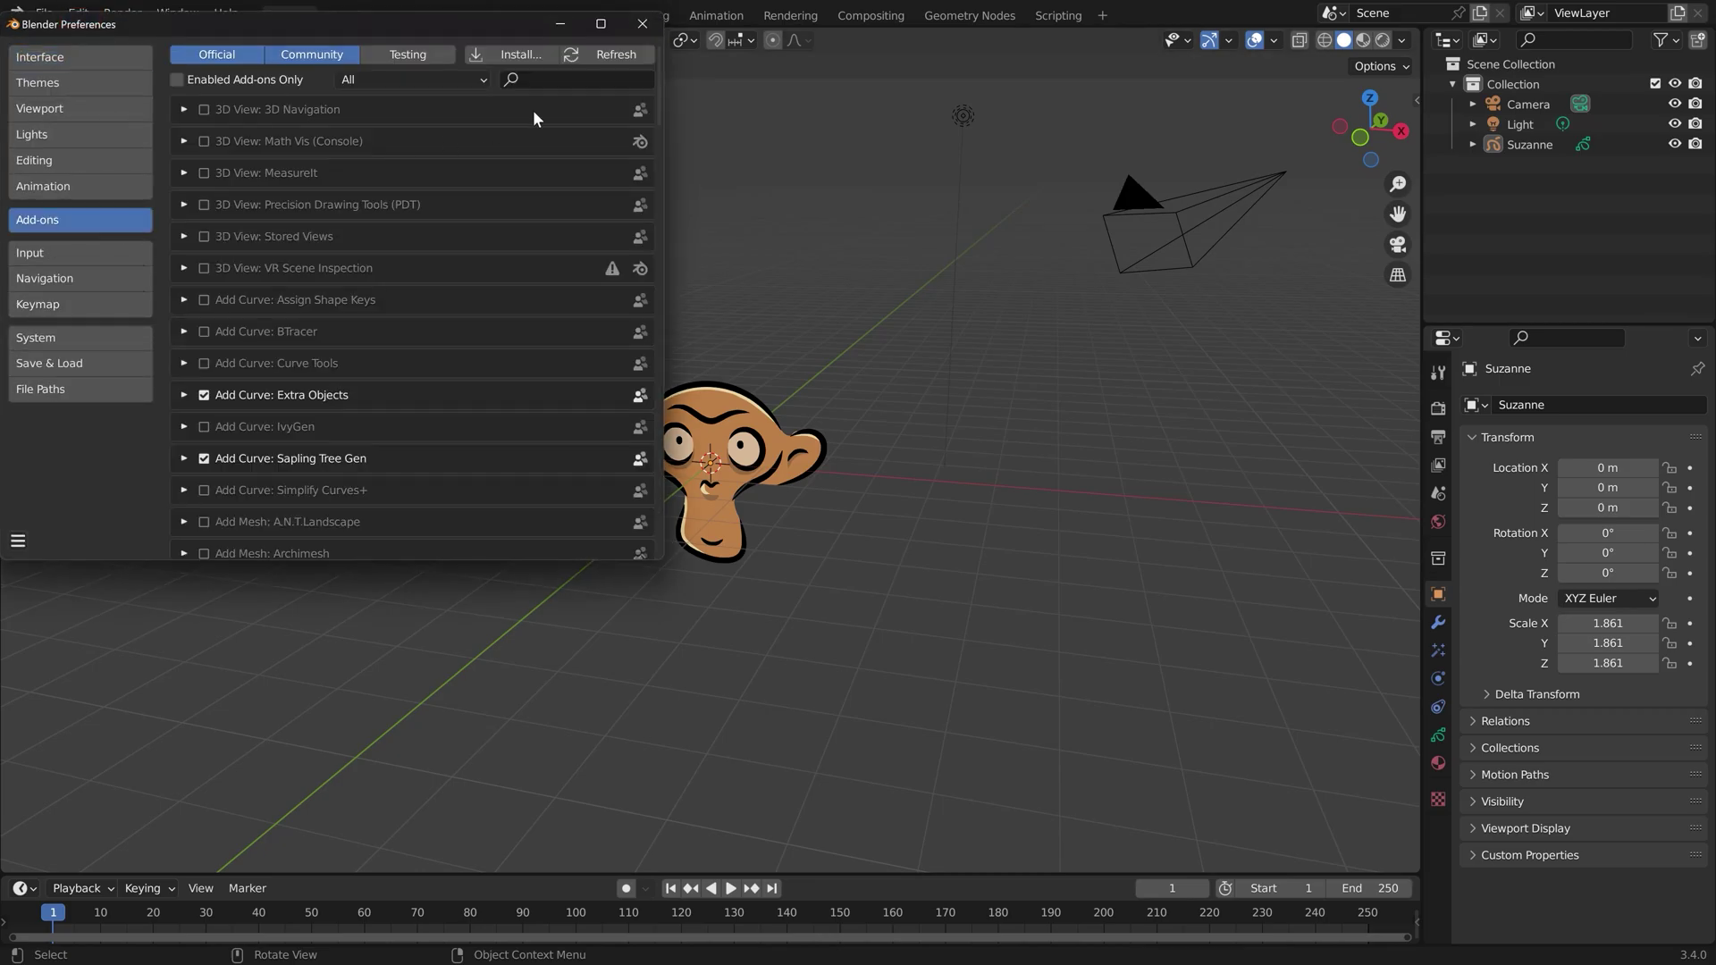
text(grease)
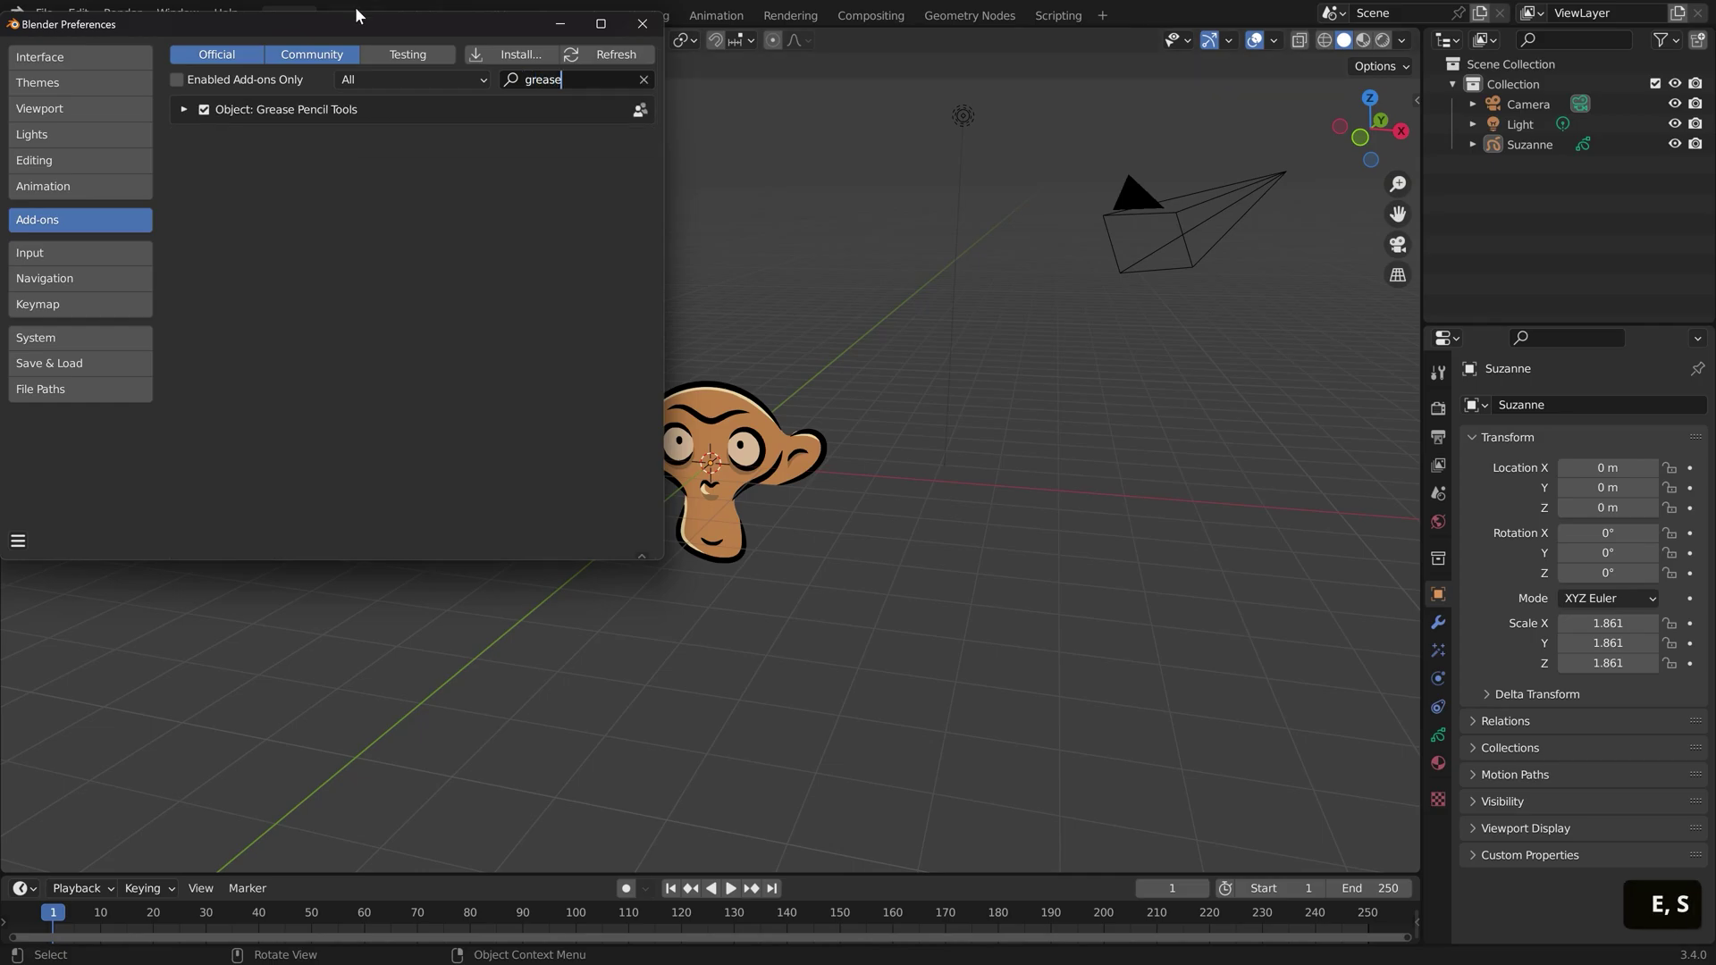
click(643, 24)
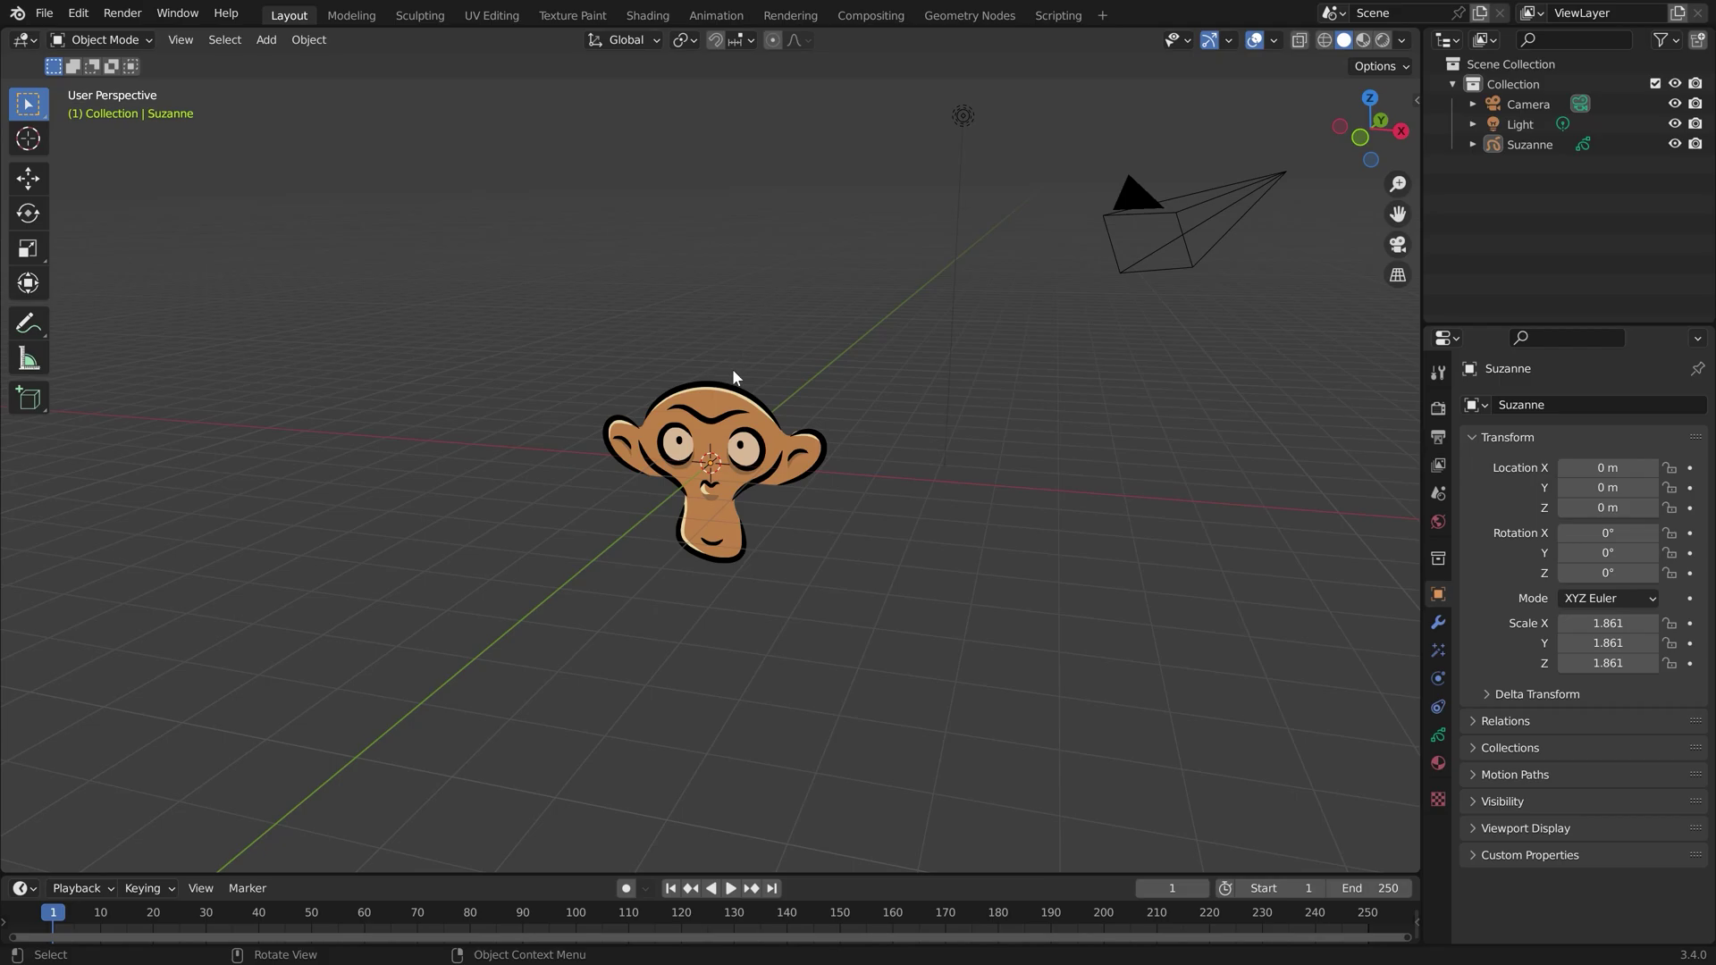
Switch Suzanne to Draw Mode, download and import the texture brush pack, and open the brush list.
key(ctrl+Tab)
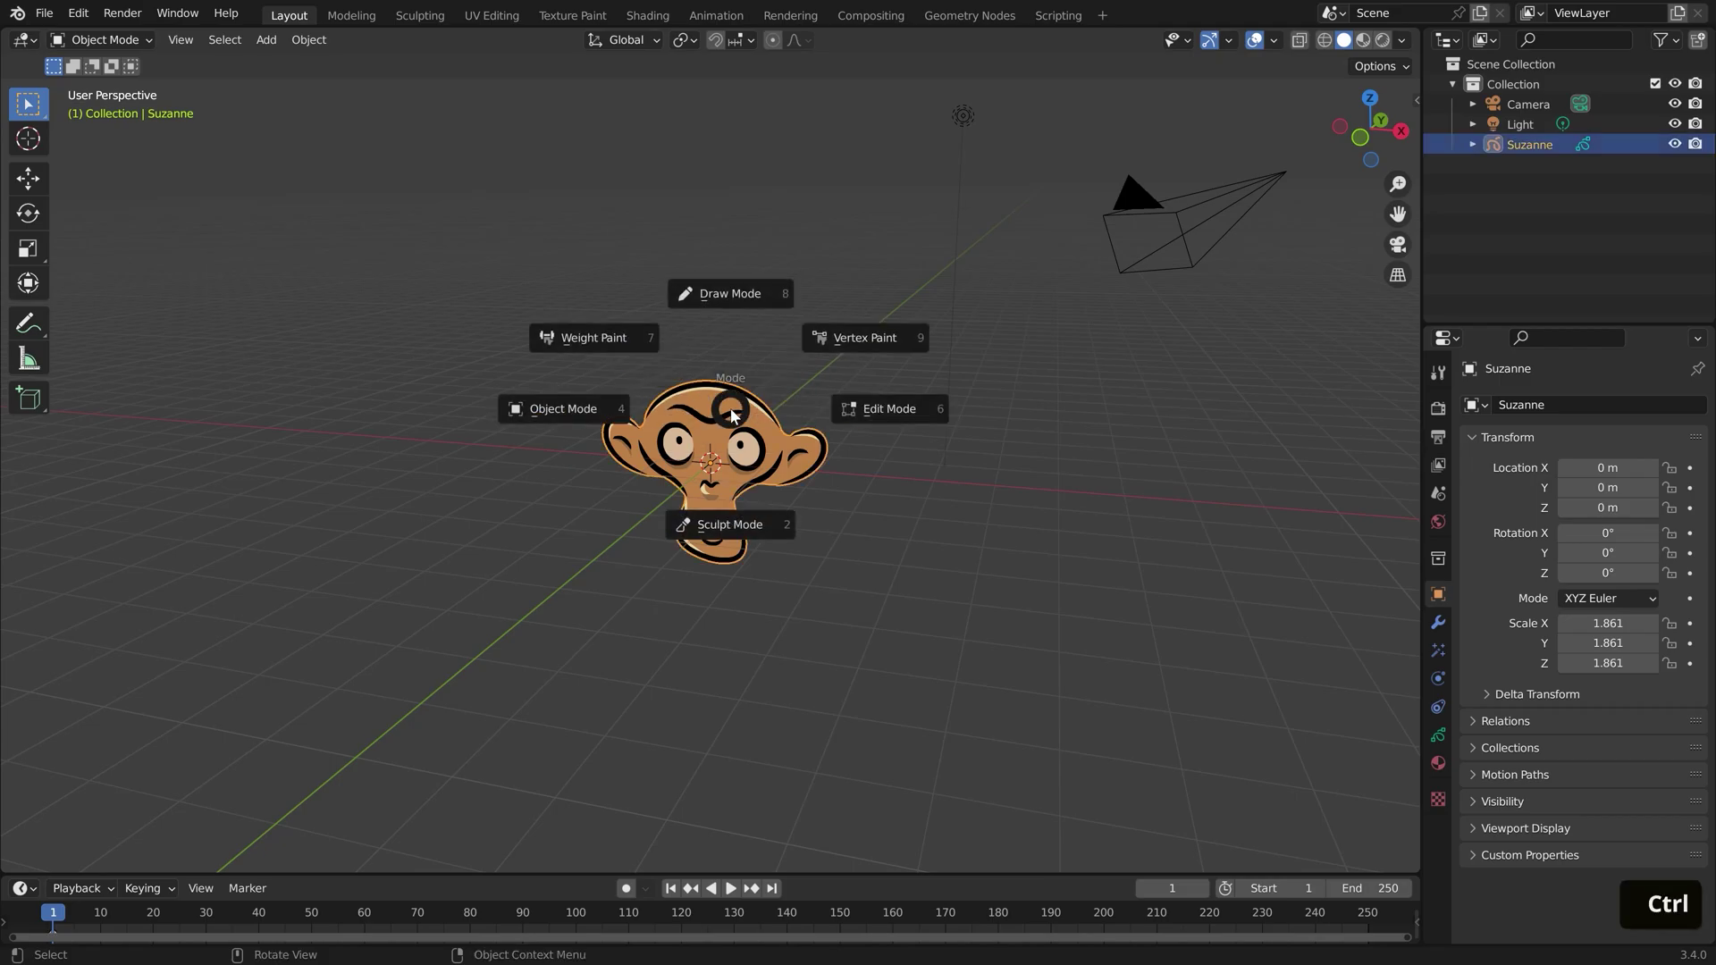
click(731, 293)
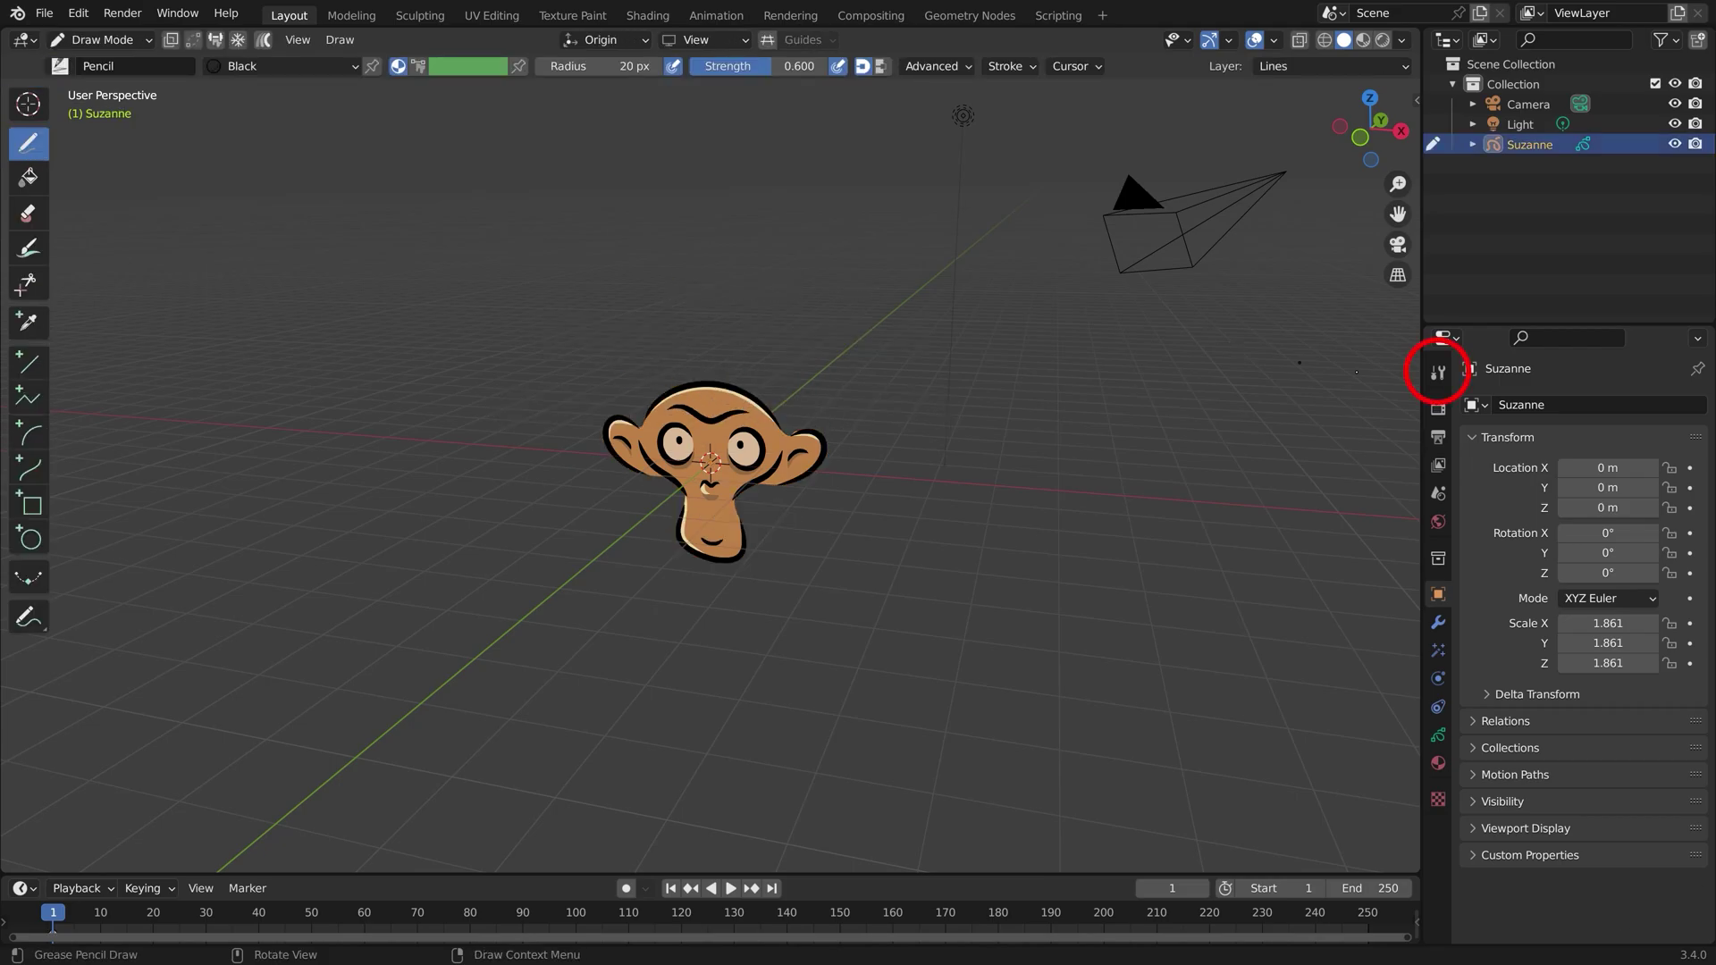
click(1445, 376)
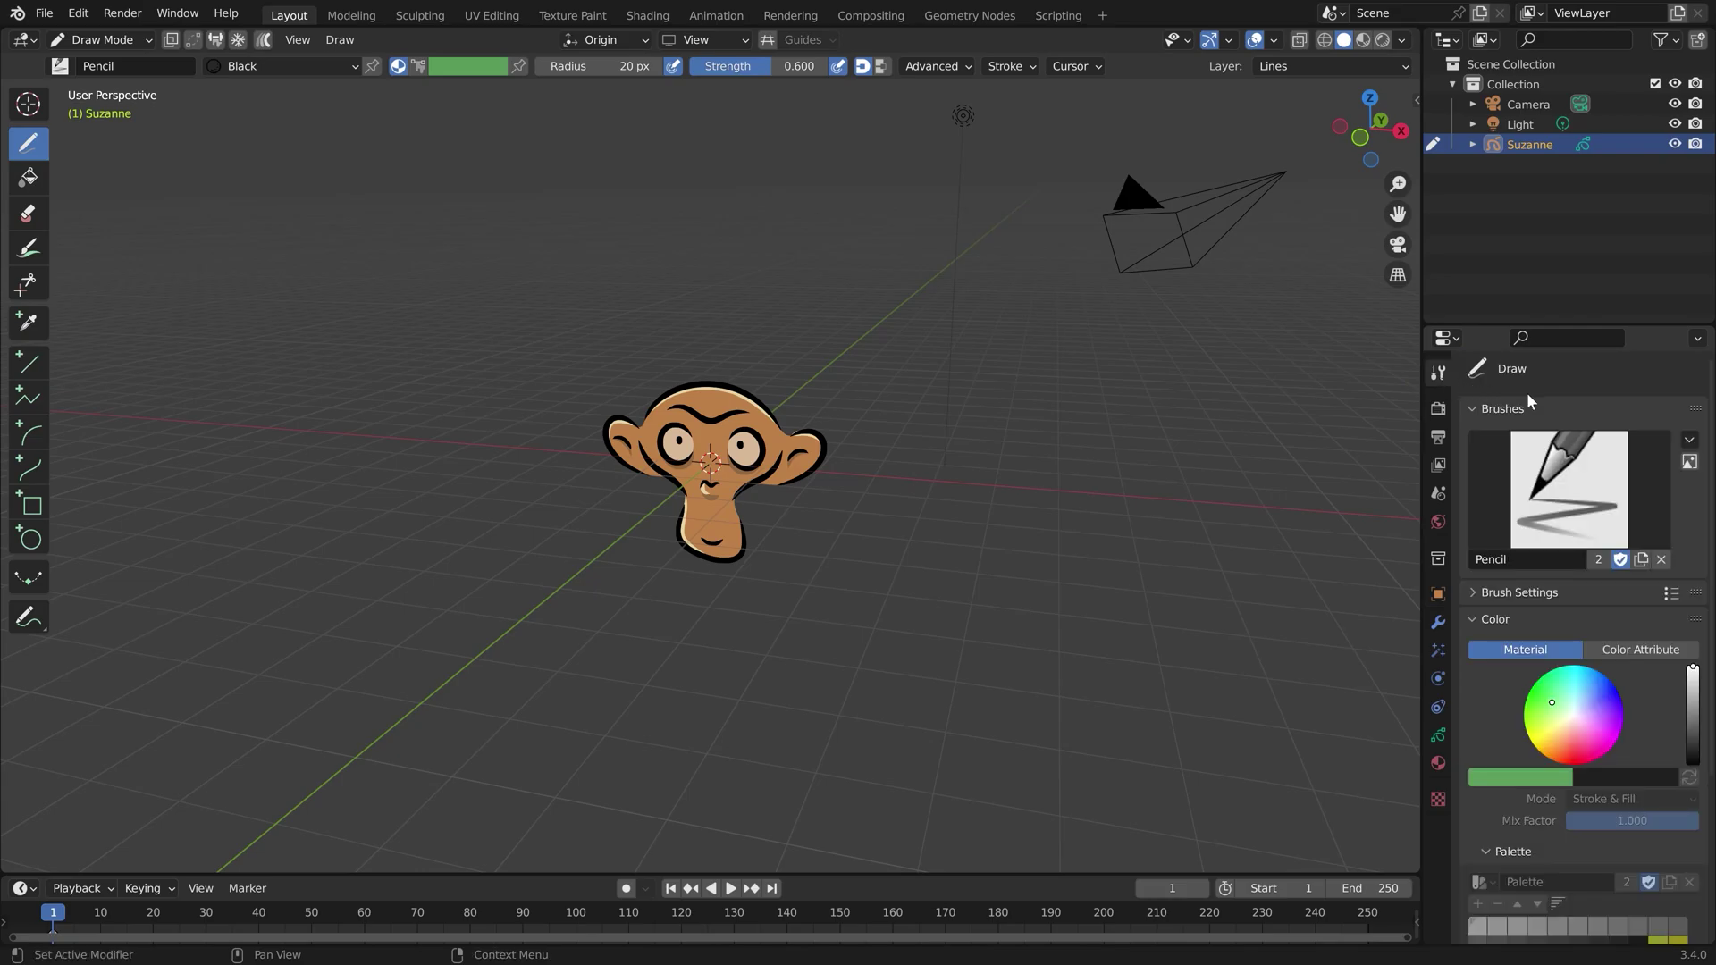
click(1689, 439)
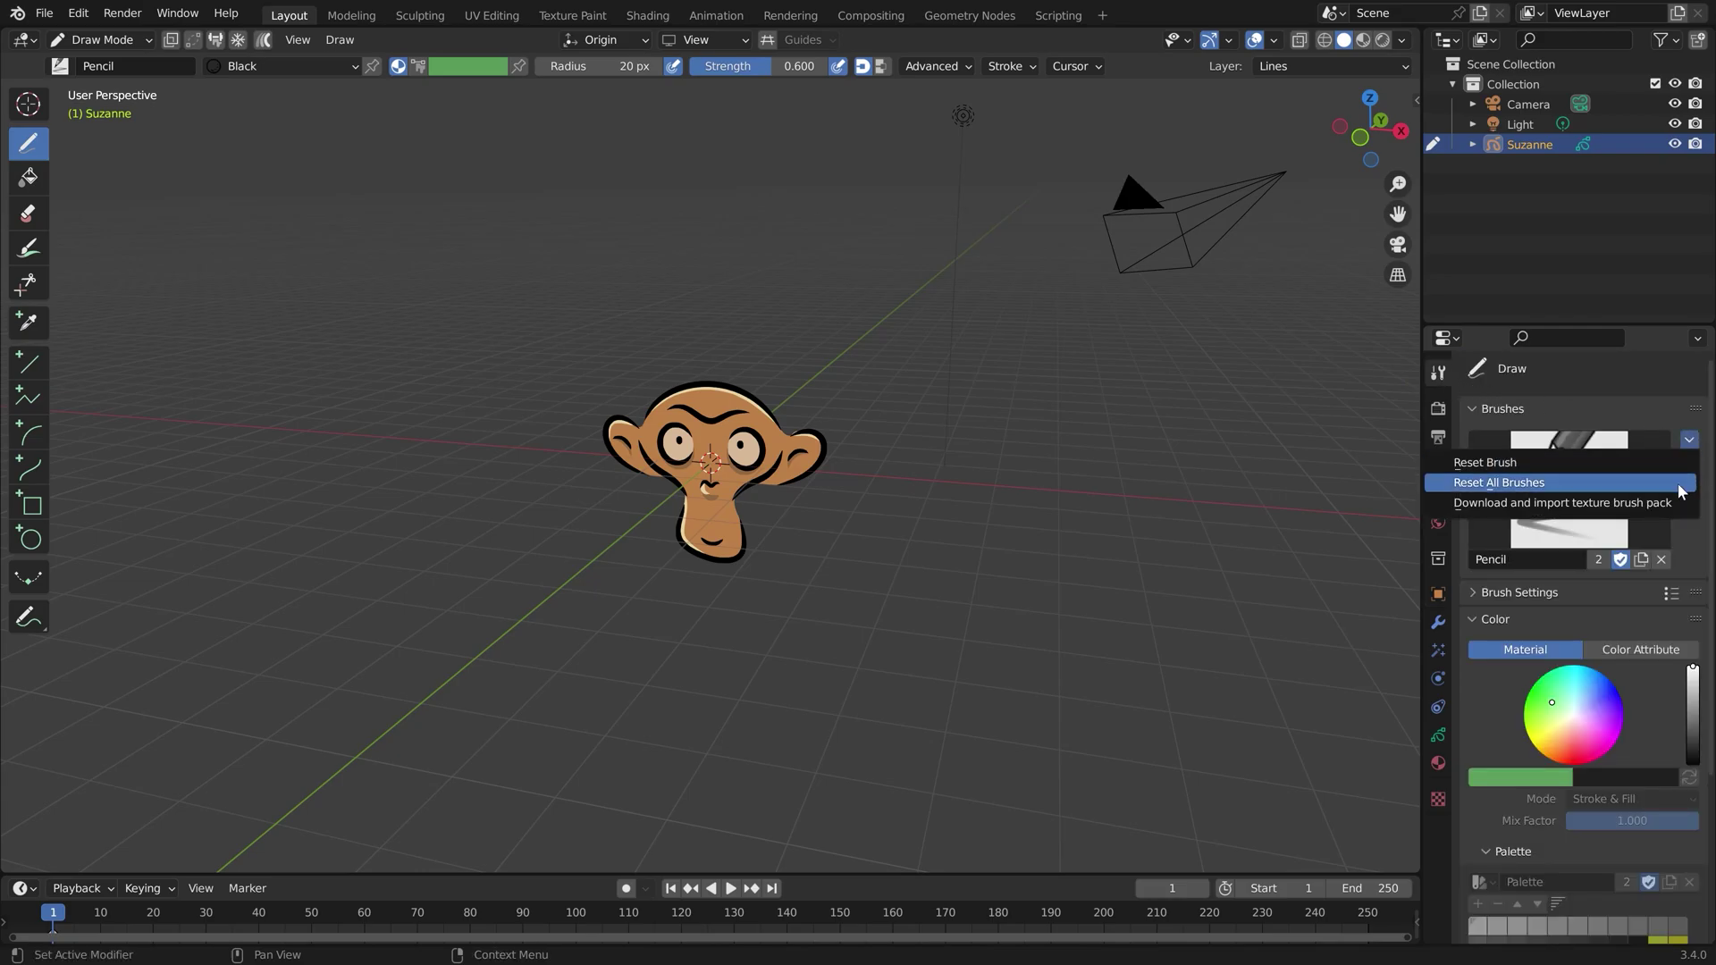
click(1564, 503)
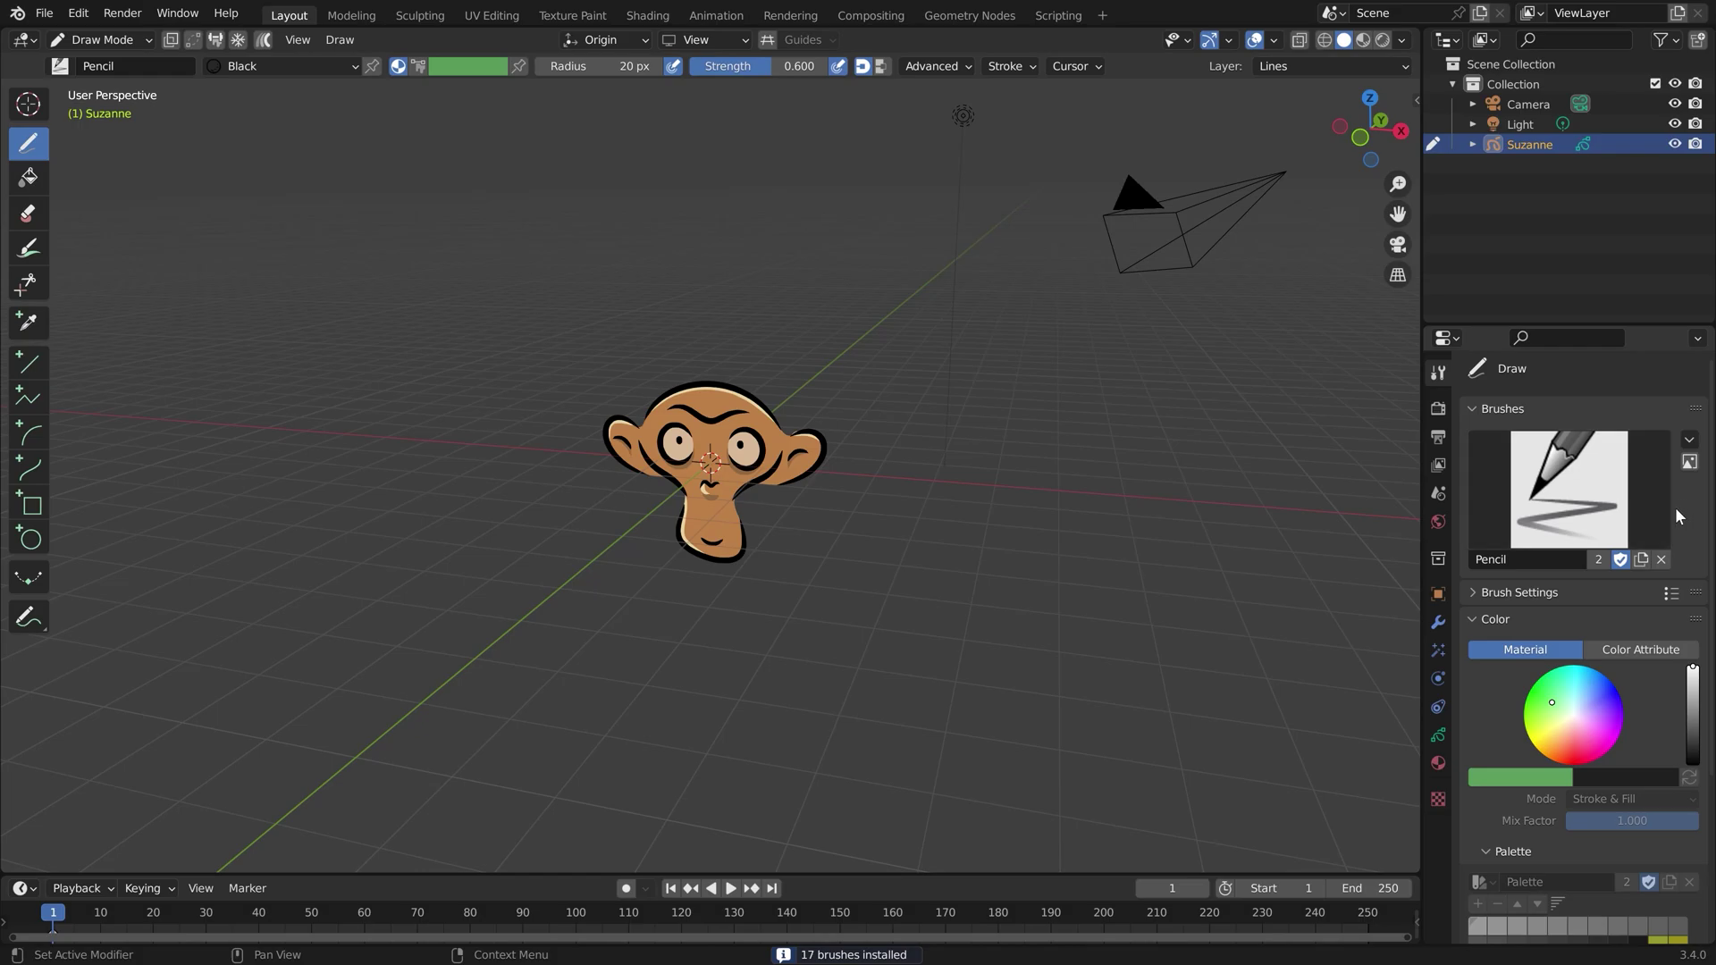
click(45, 68)
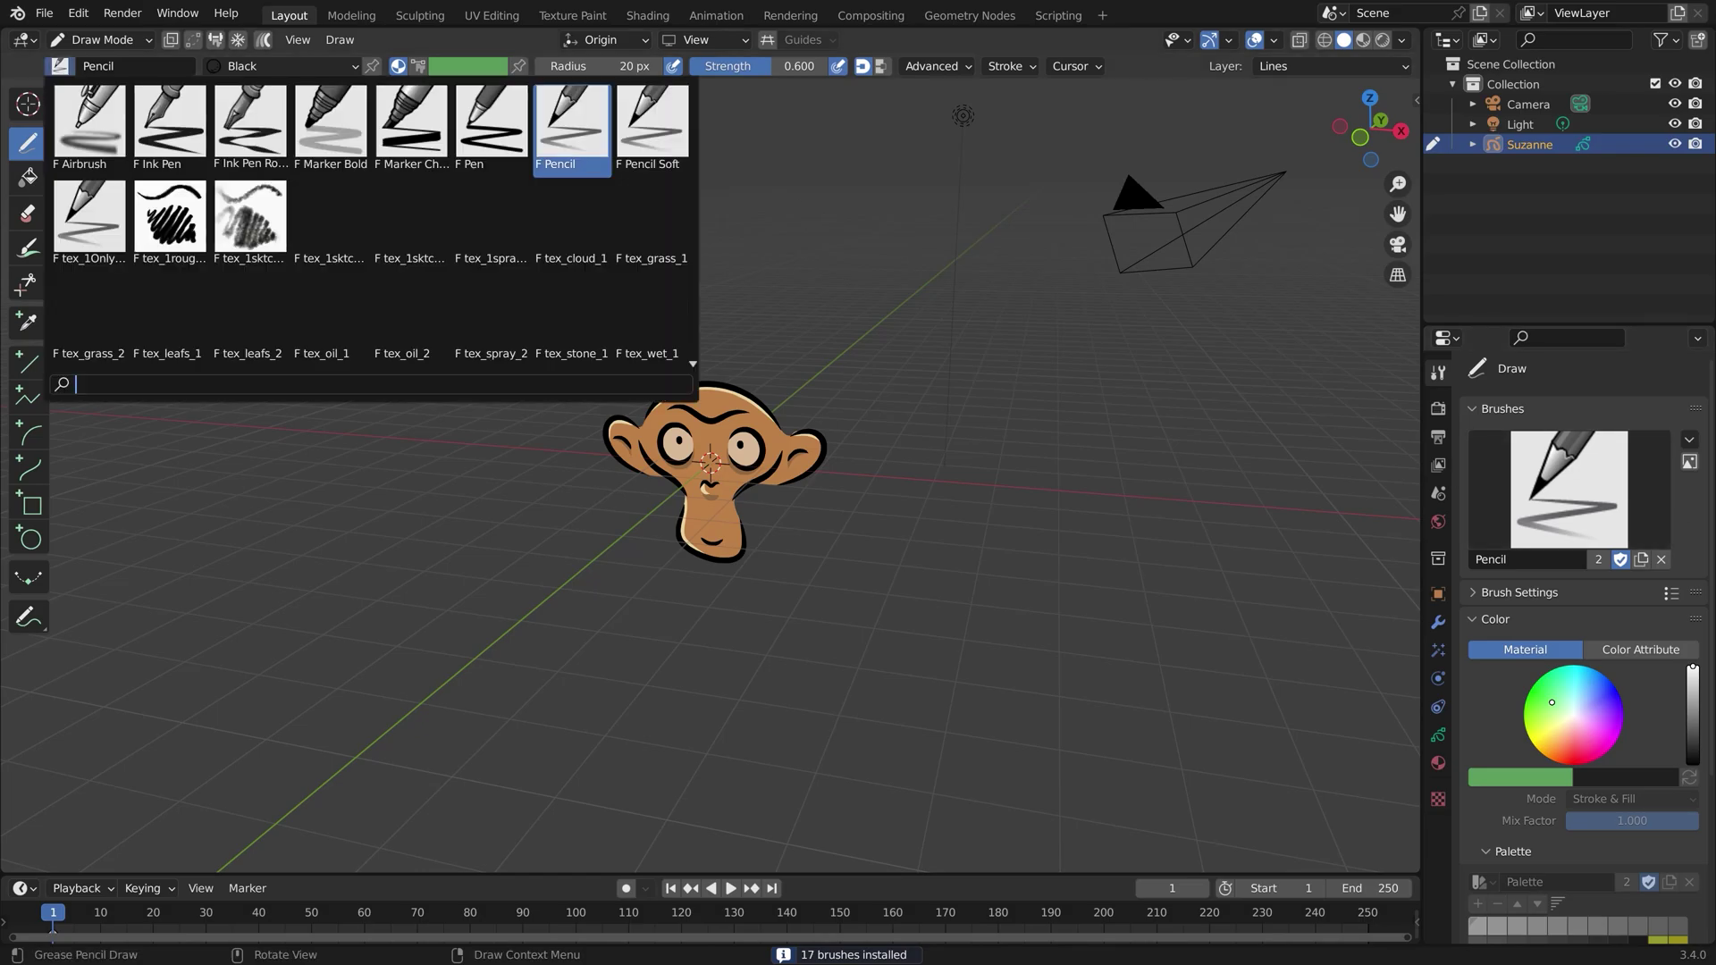
scroll(653, 313, down, 1)
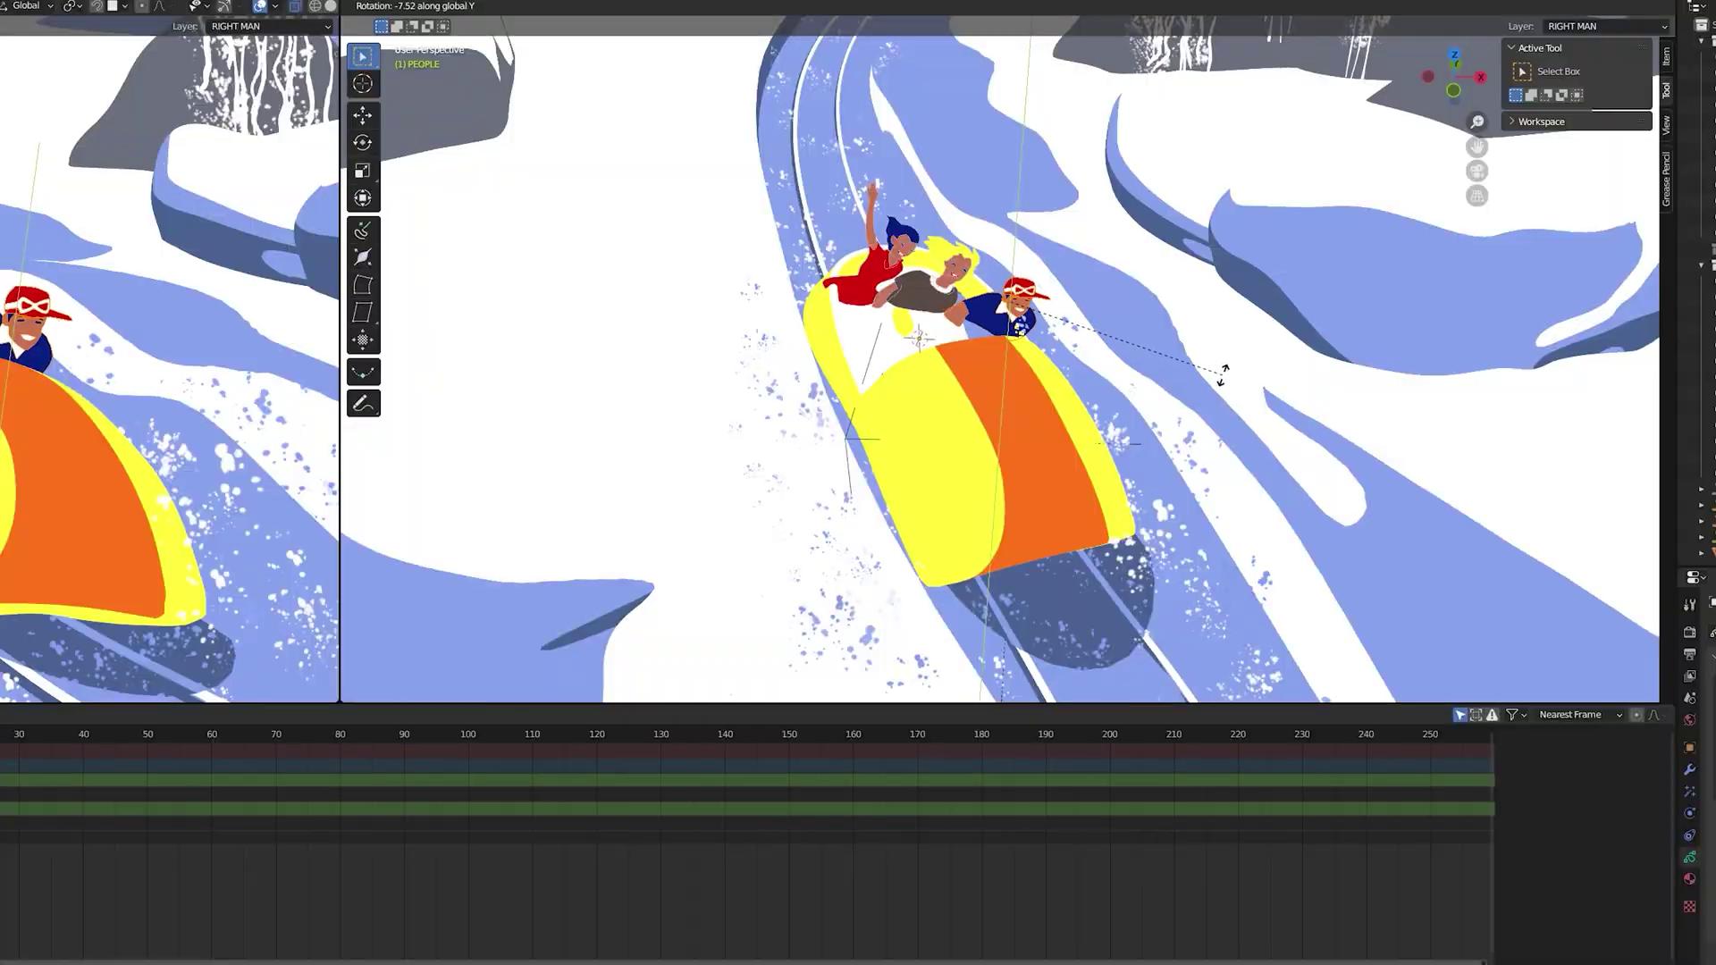
Cancel the rotation of the rider strokes and scale the PEOPLE strokes along the Y axis.
right_click(953, 322)
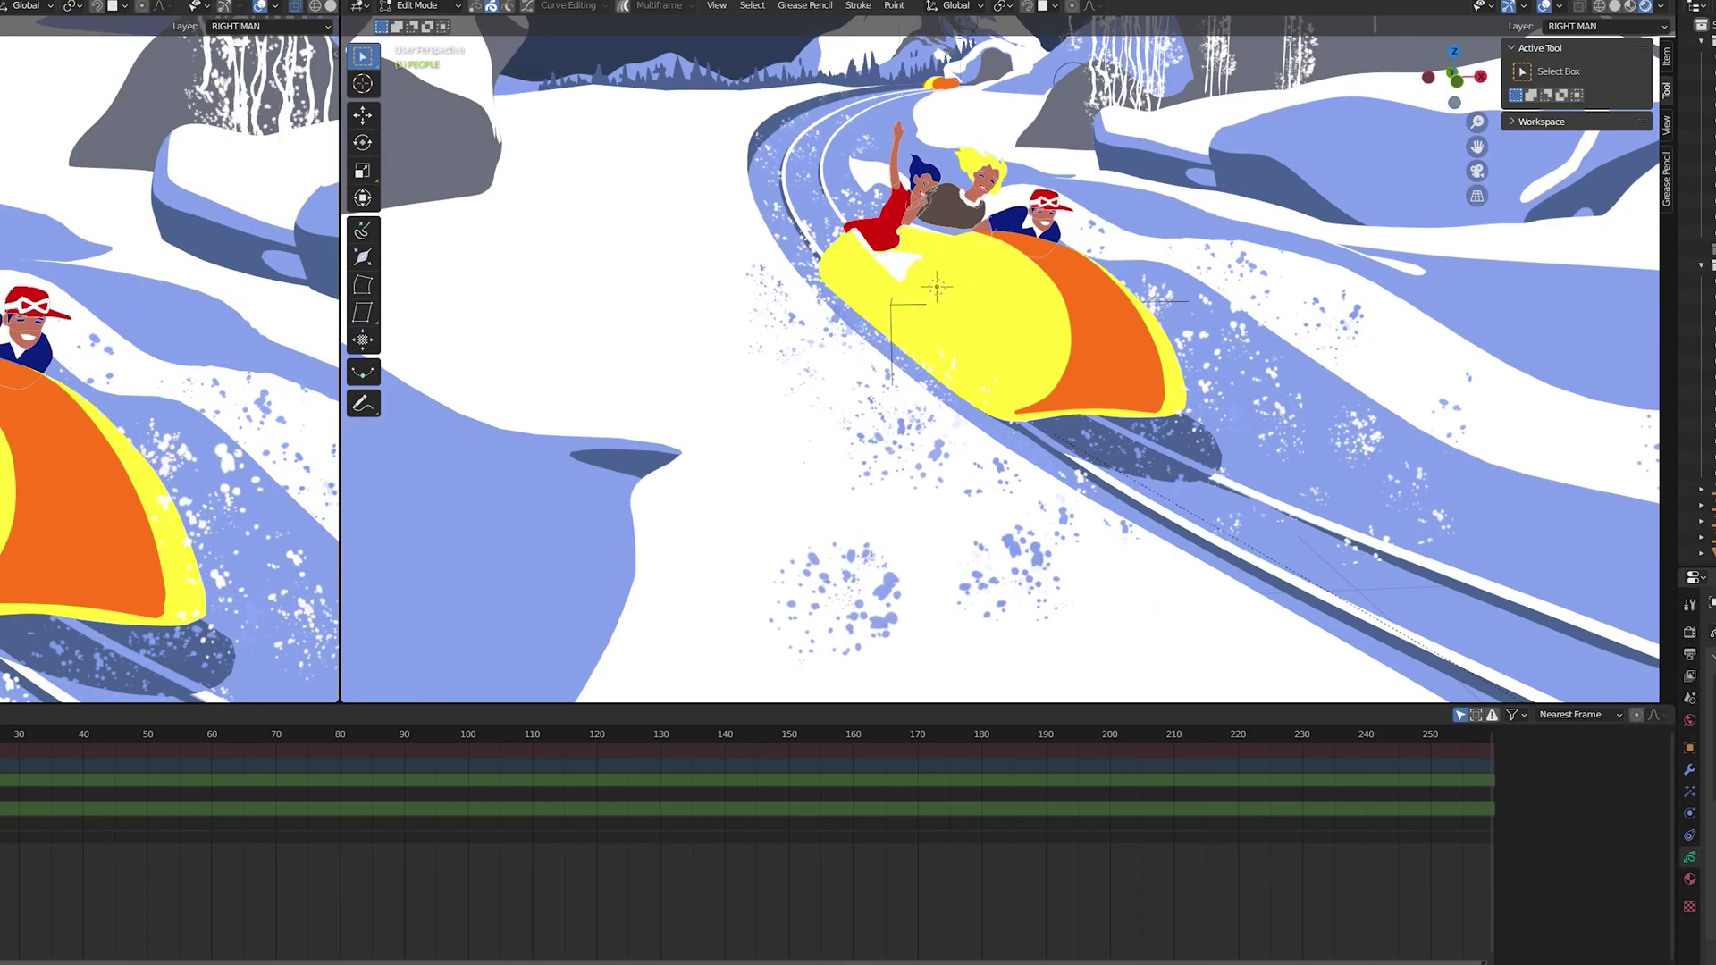
key(s)
key(y)
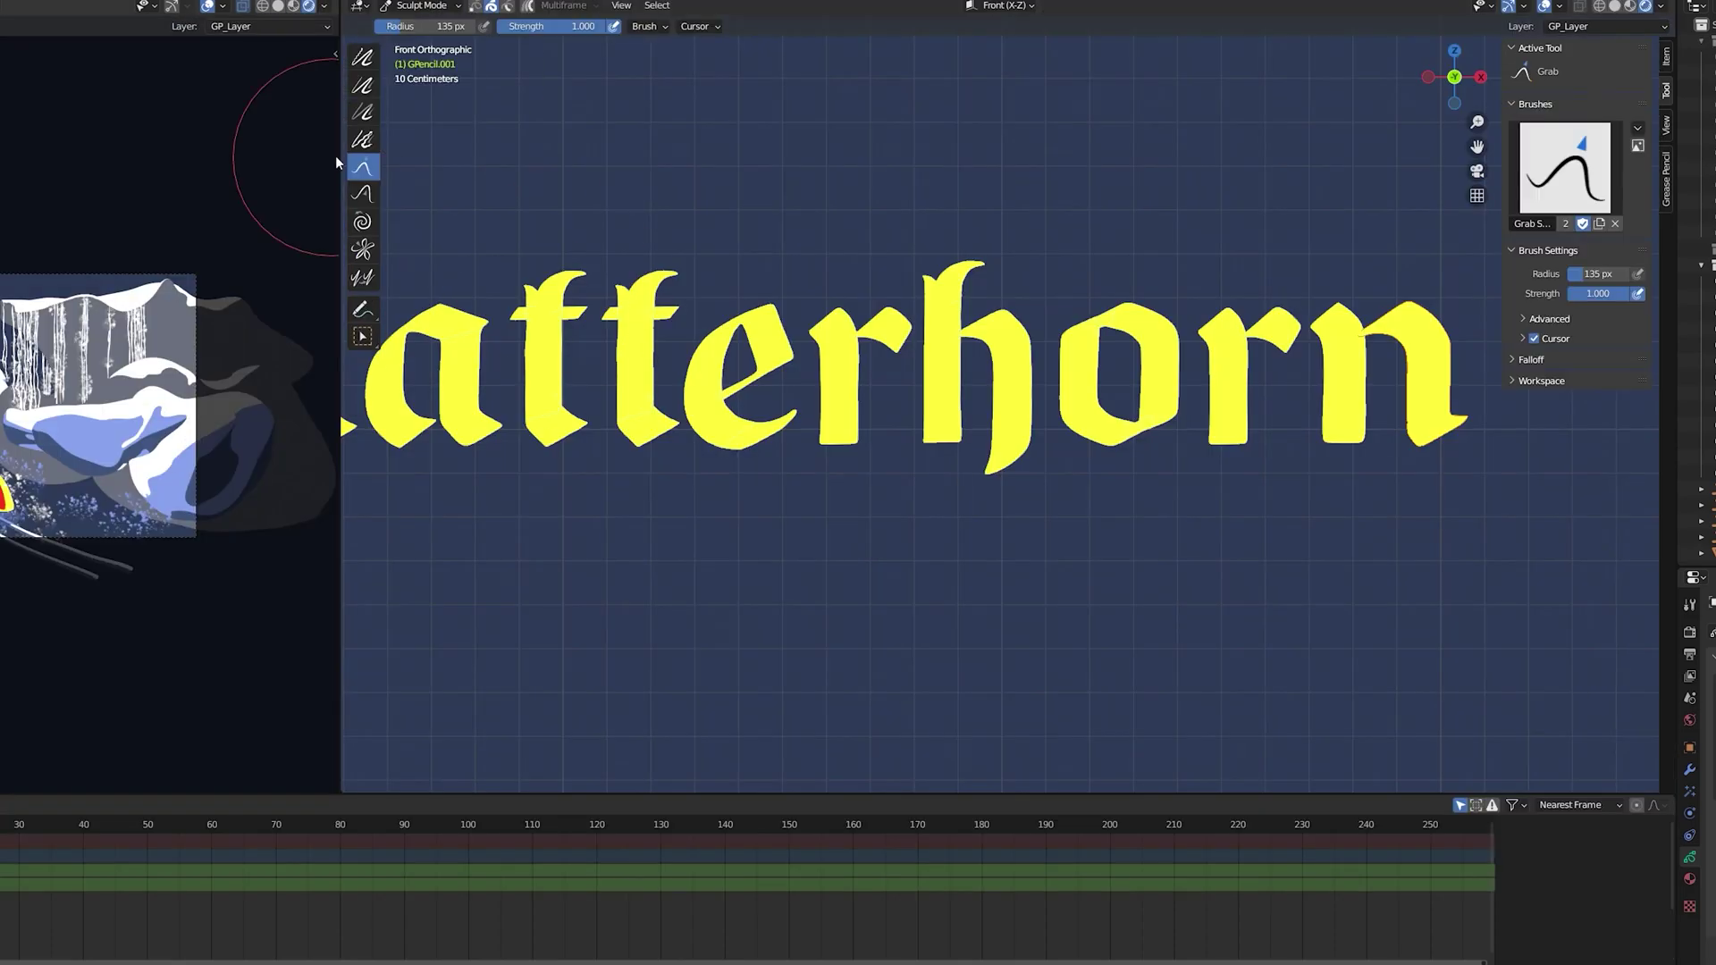
scroll(648, 451, up, 3)
scroll(1349, 548, down, 5)
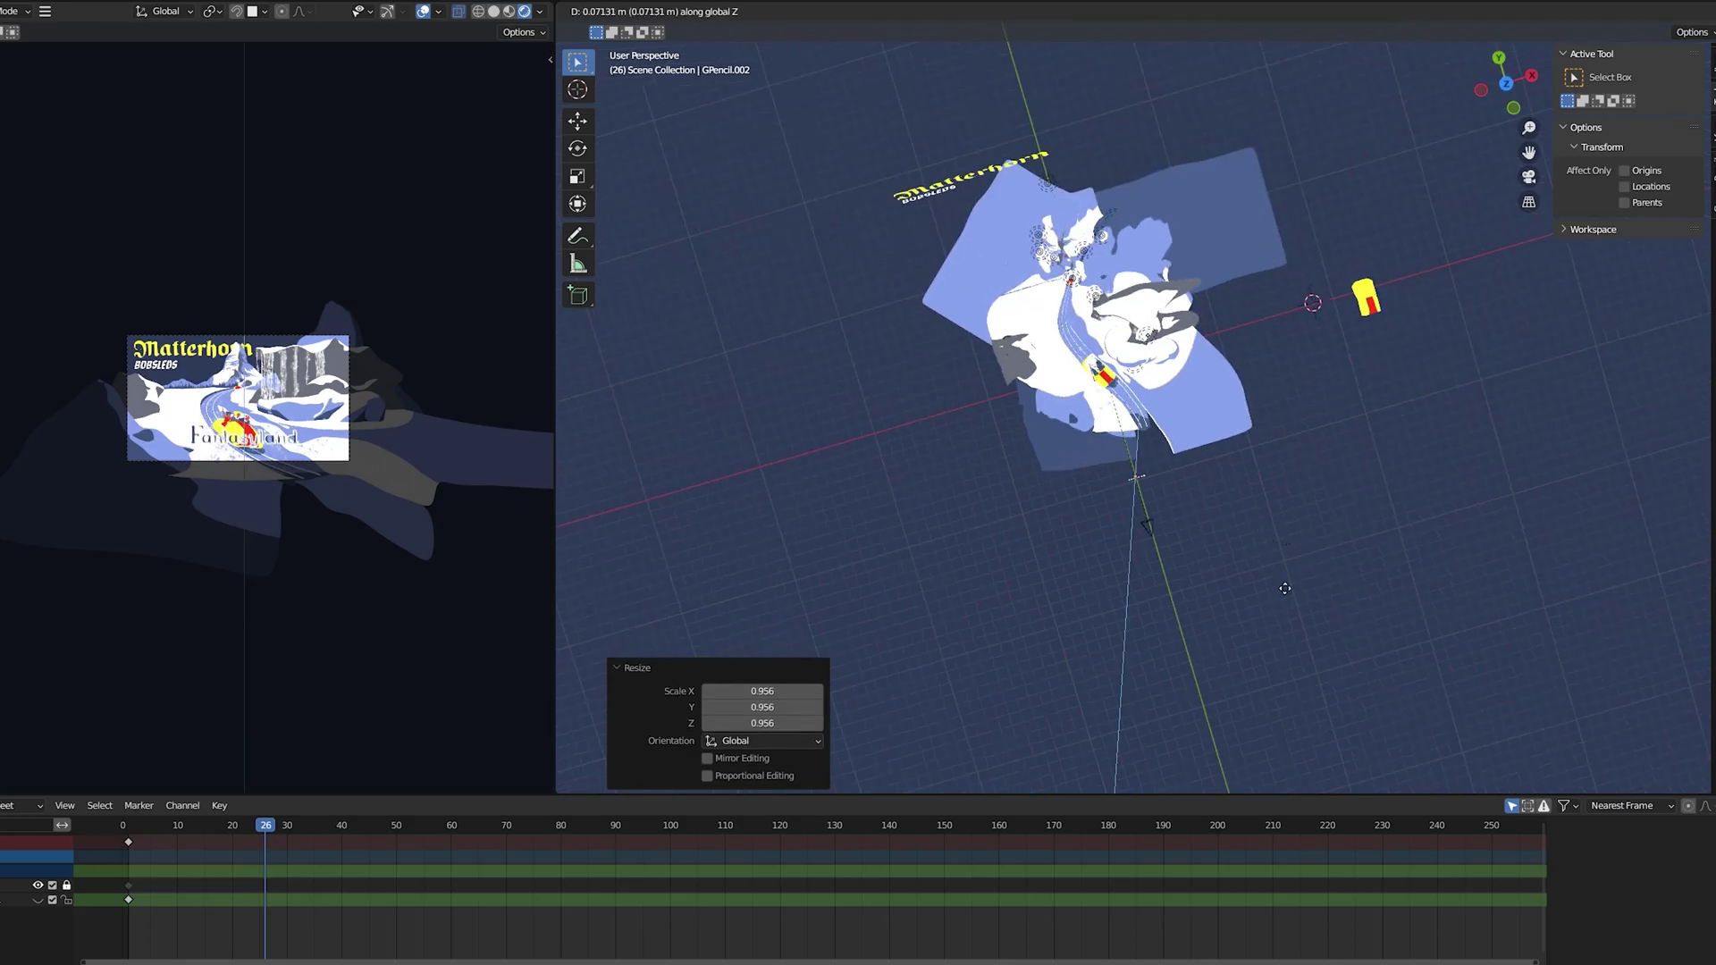
Preview the scene's animation, return the timeline to frame 1 and select the emblem on the bobsled's nose.
key(space)
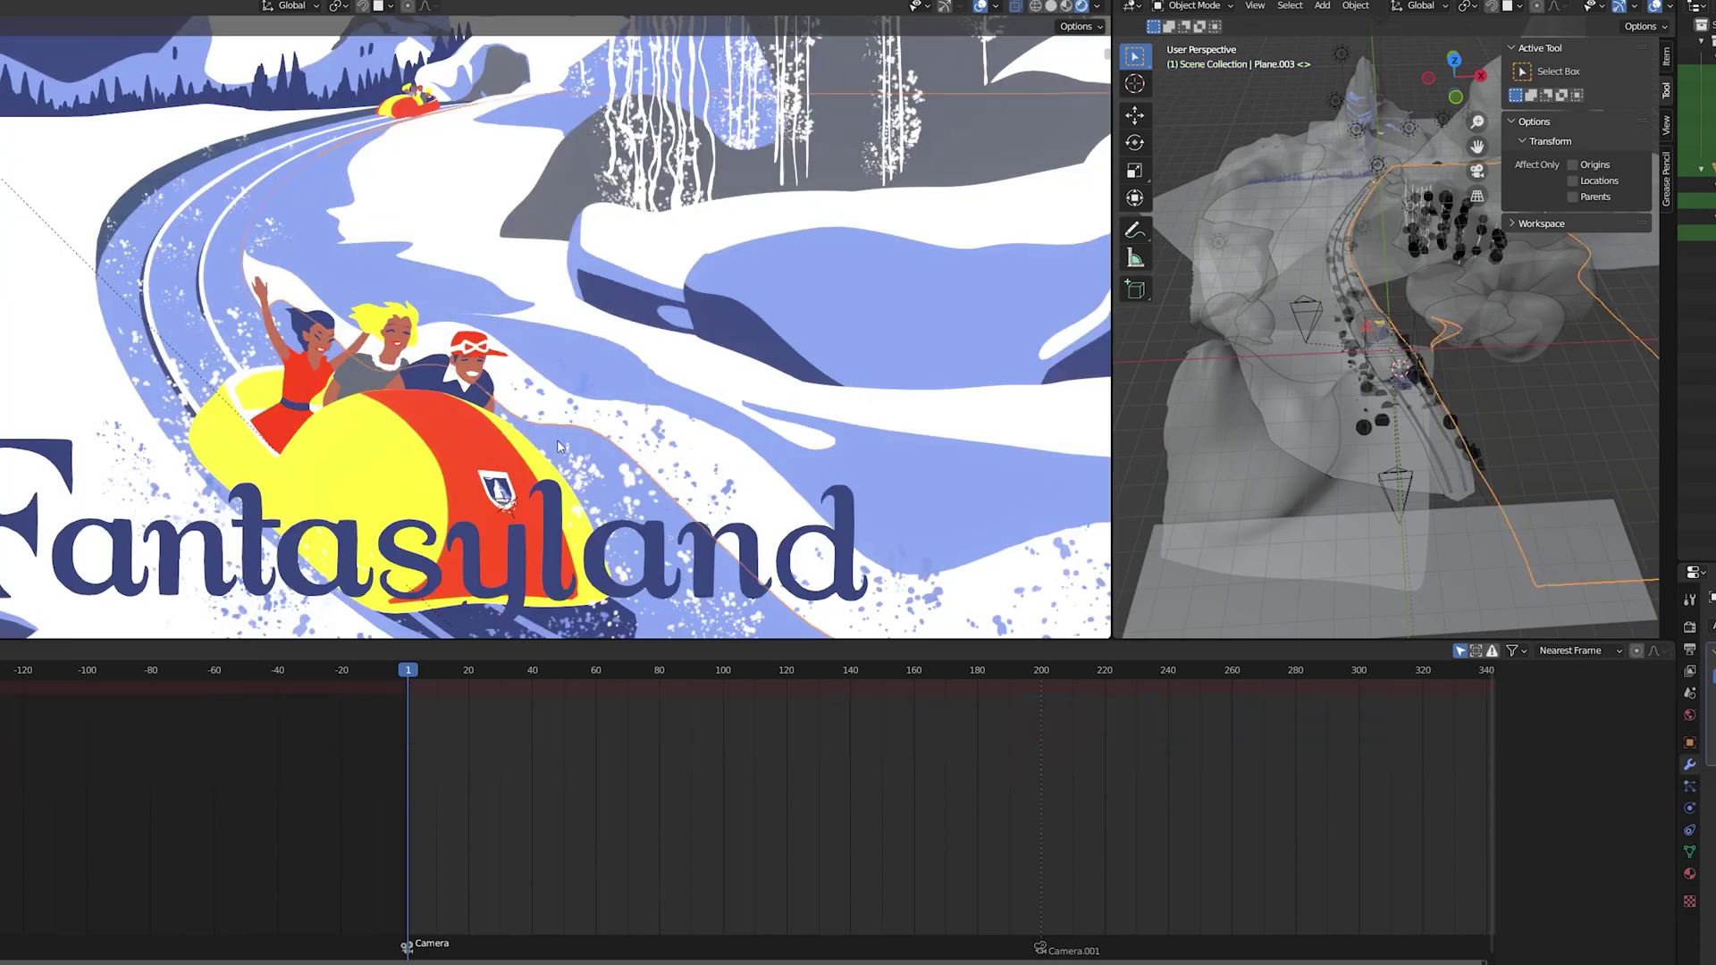
click(497, 490)
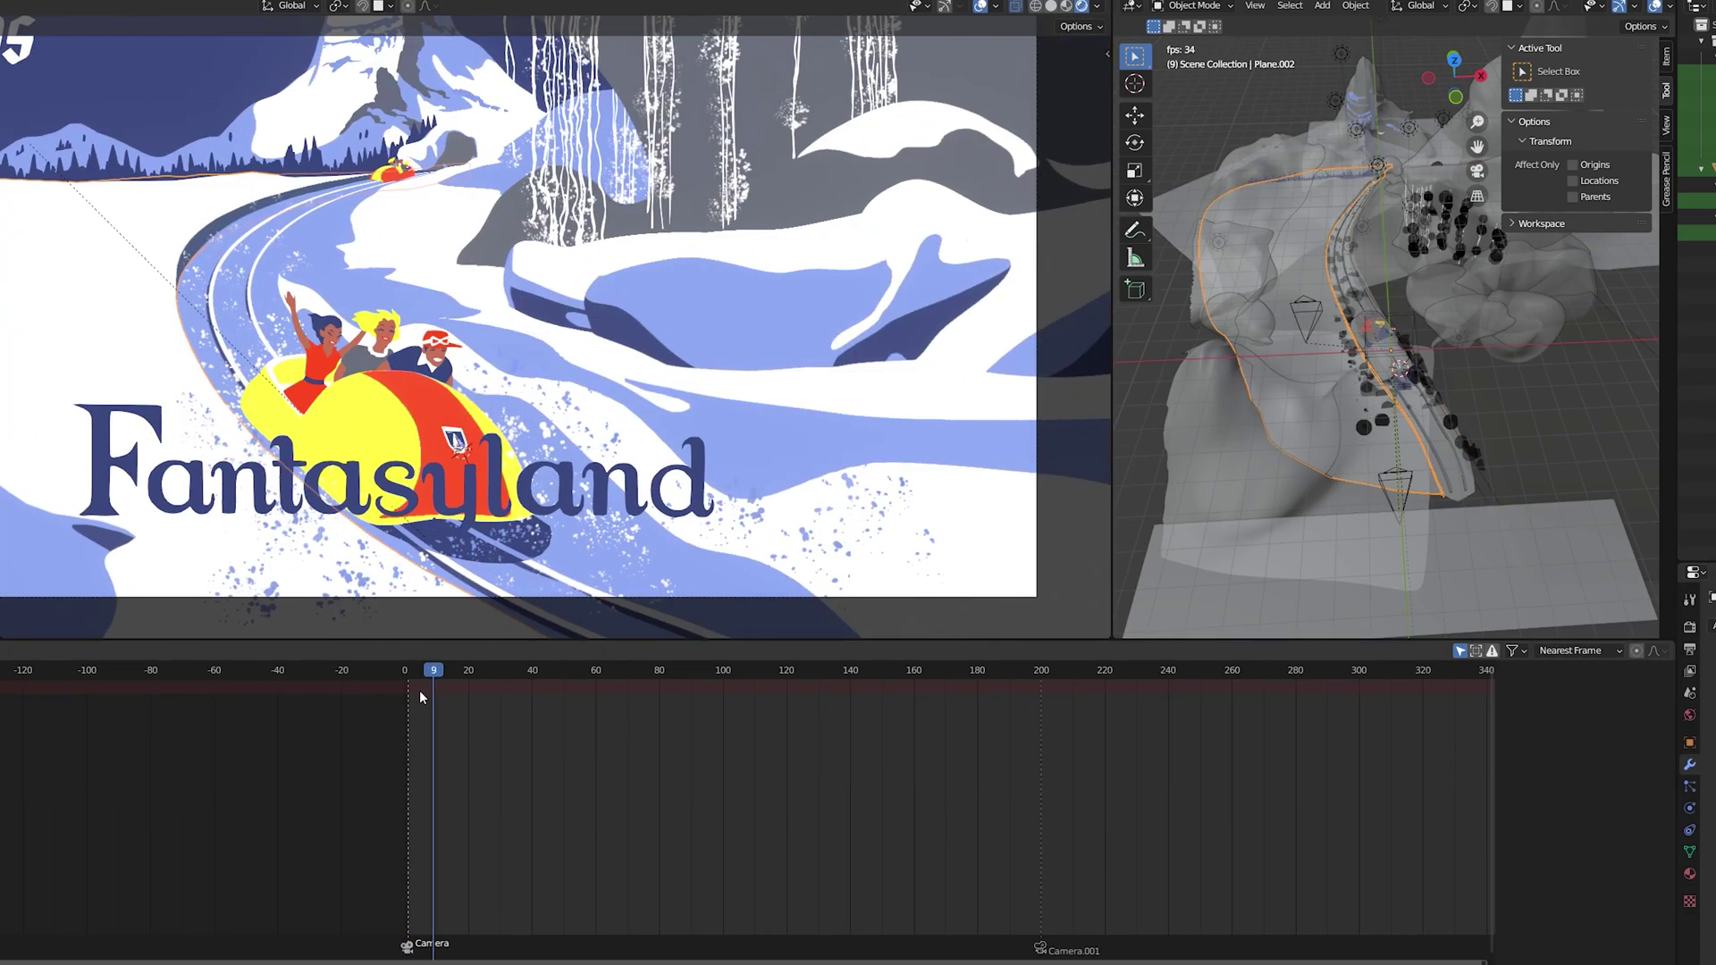
drag(421, 691, 407, 684)
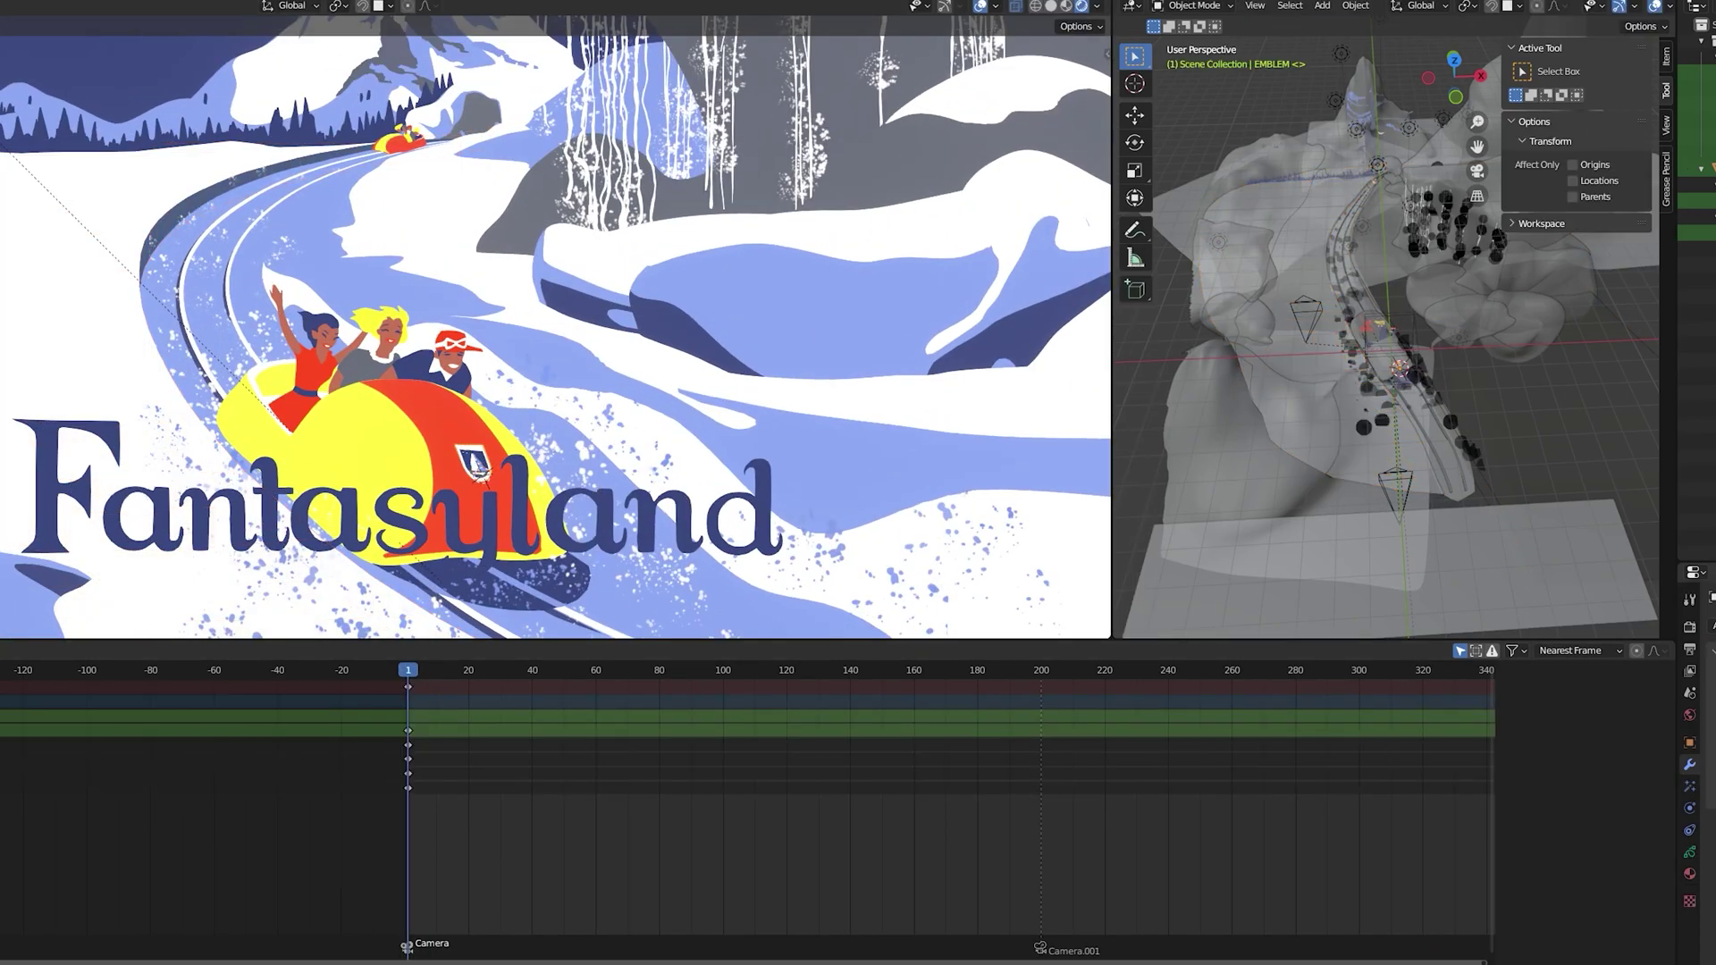